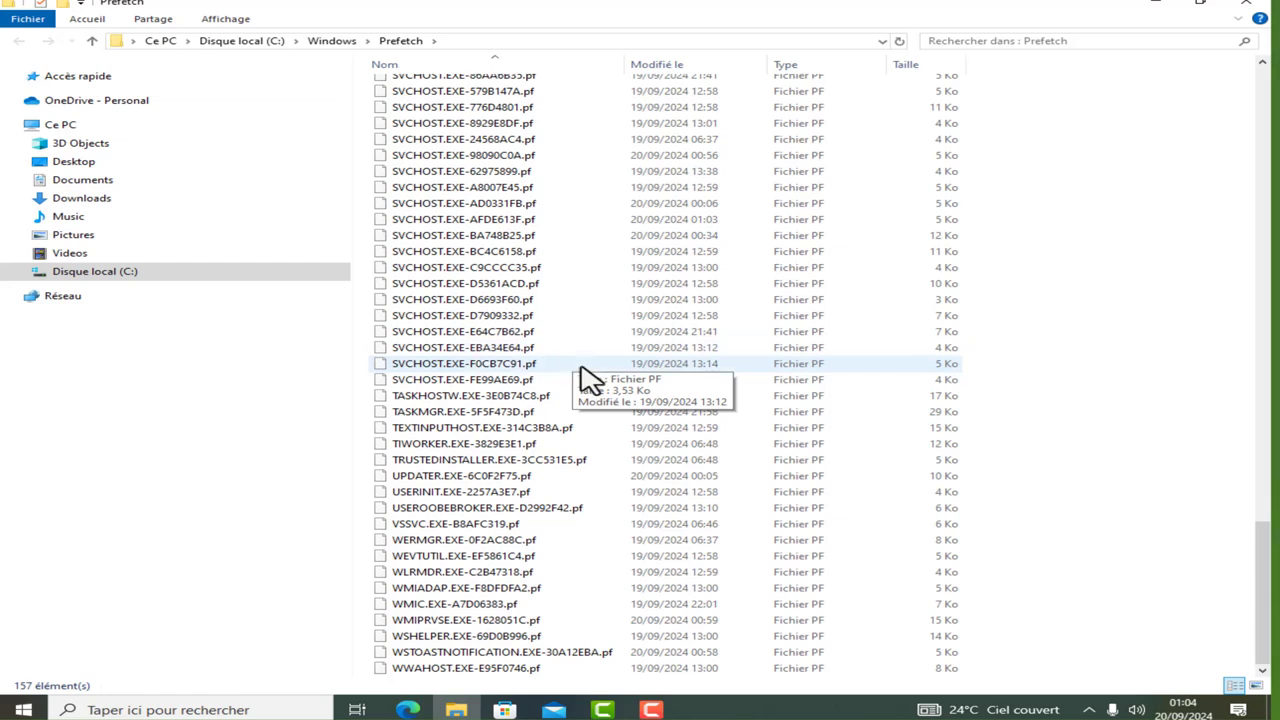
scroll(812, 505, "up", 1)
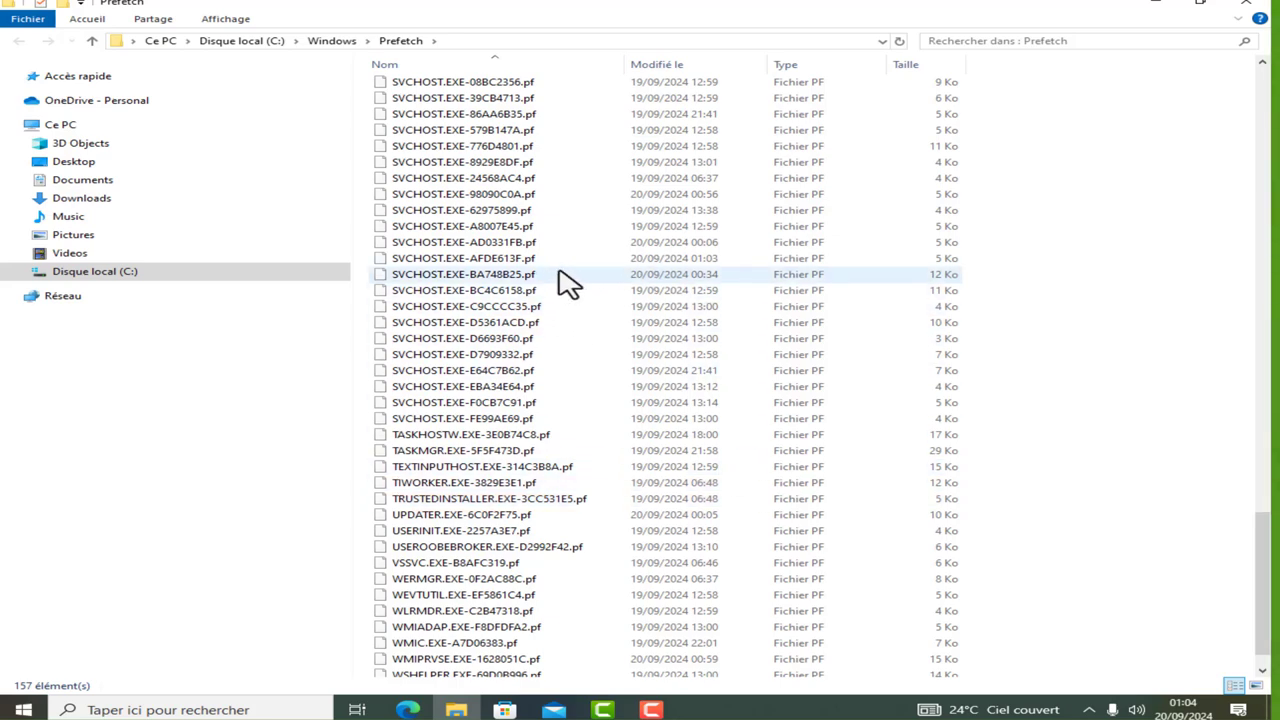
scroll(556, 290, "up", 2)
scroll(556, 278, "up", 9)
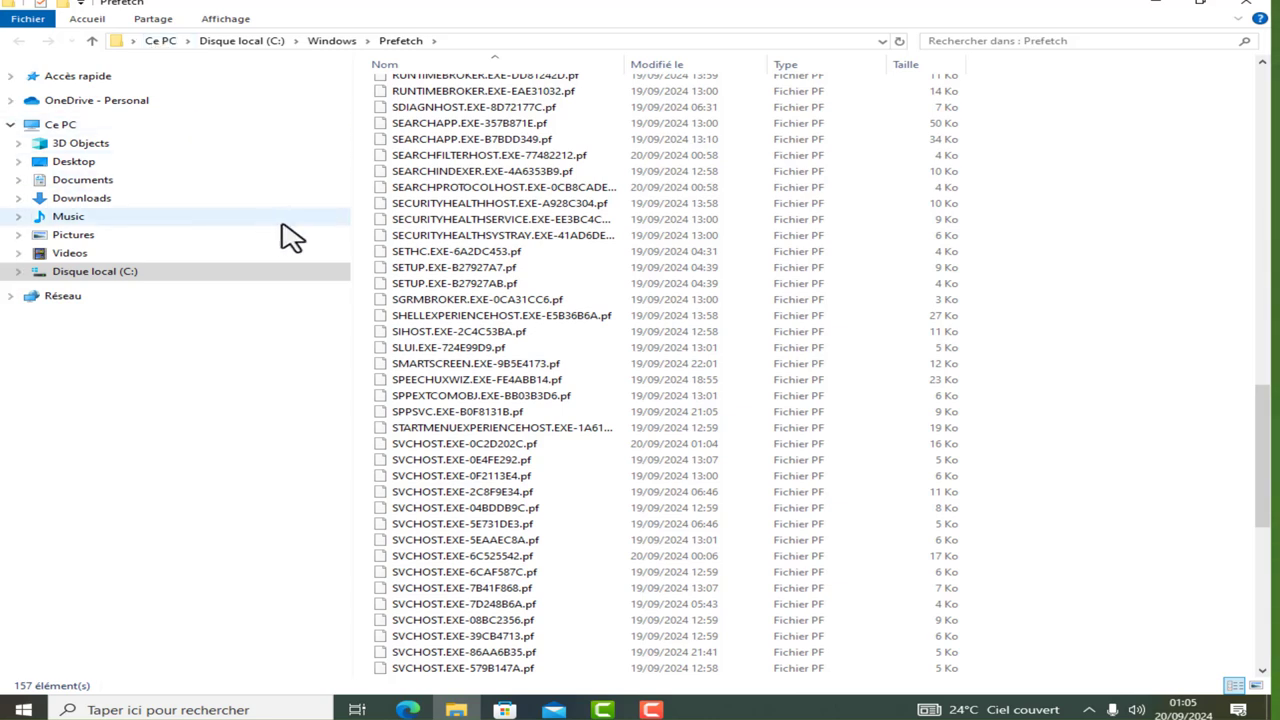
Step: Open a new File Explorer window and go to the Windows folder on Disque local (C:)
key("super+e")
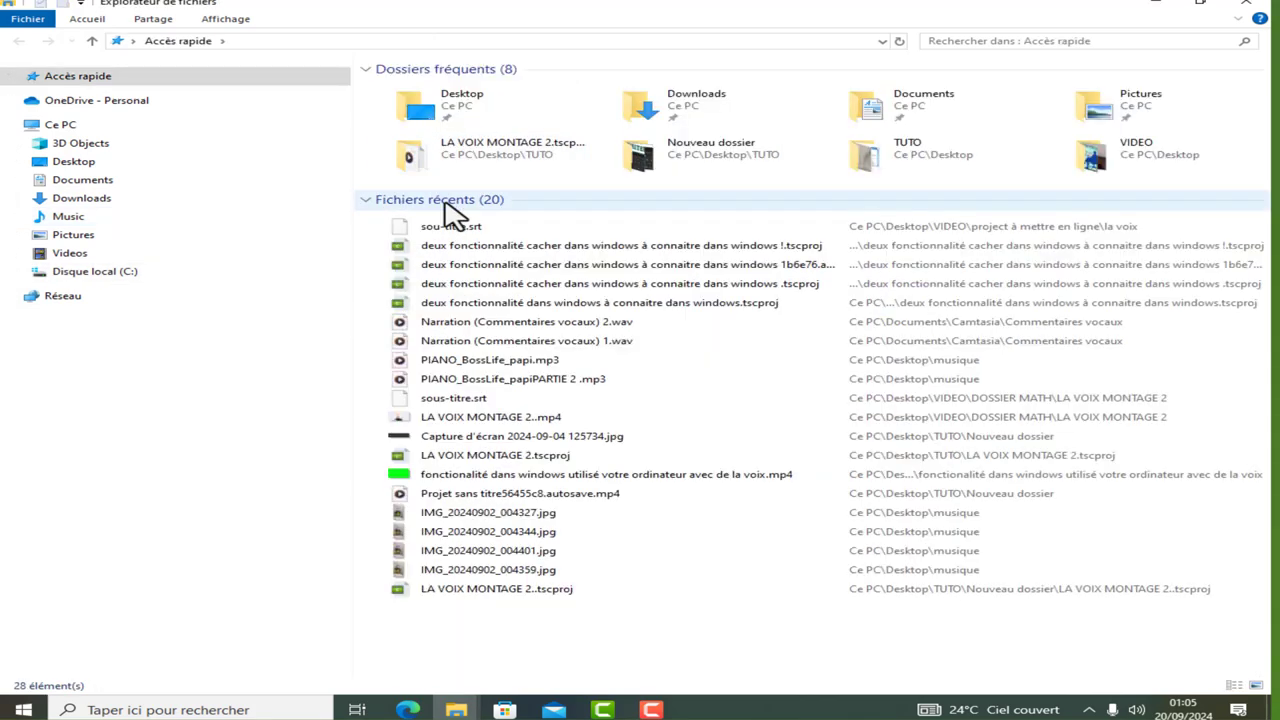
left_click(55, 127)
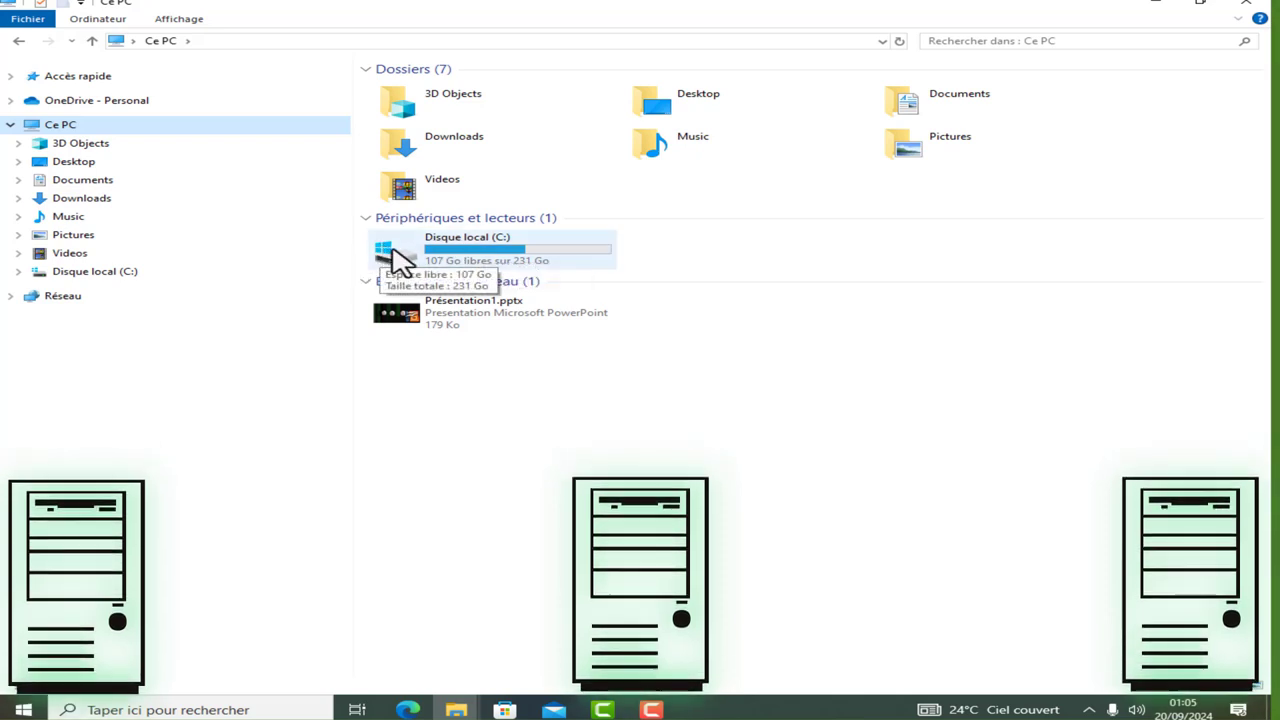
double_click(455, 250)
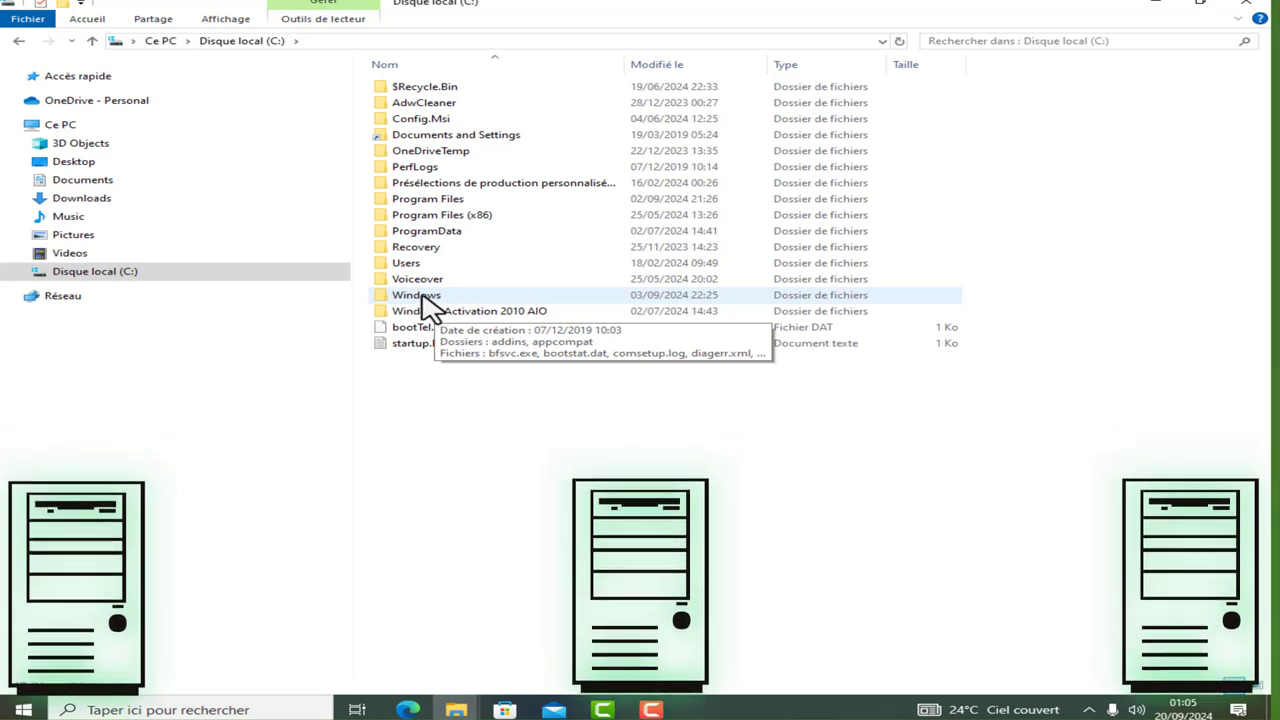
double_click(417, 295)
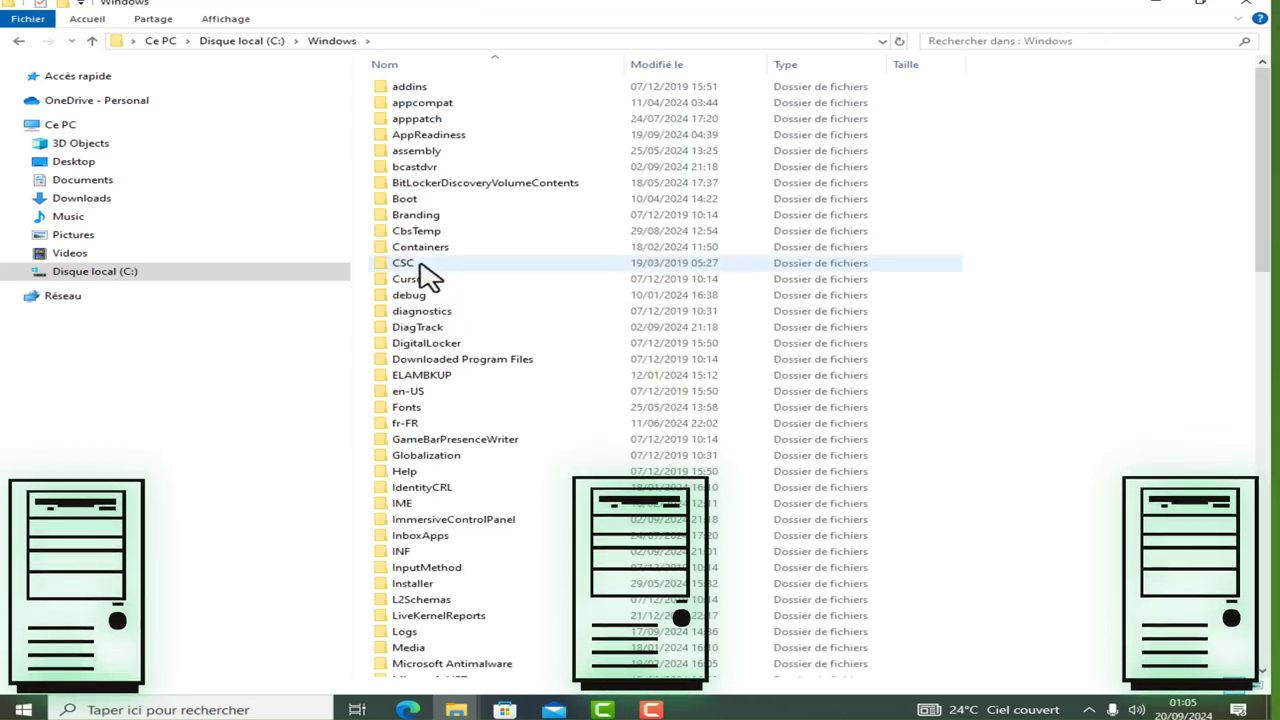
Step: Find the Prefetch folder inside the Windows folder and open it
scroll(445, 210, "down", 20)
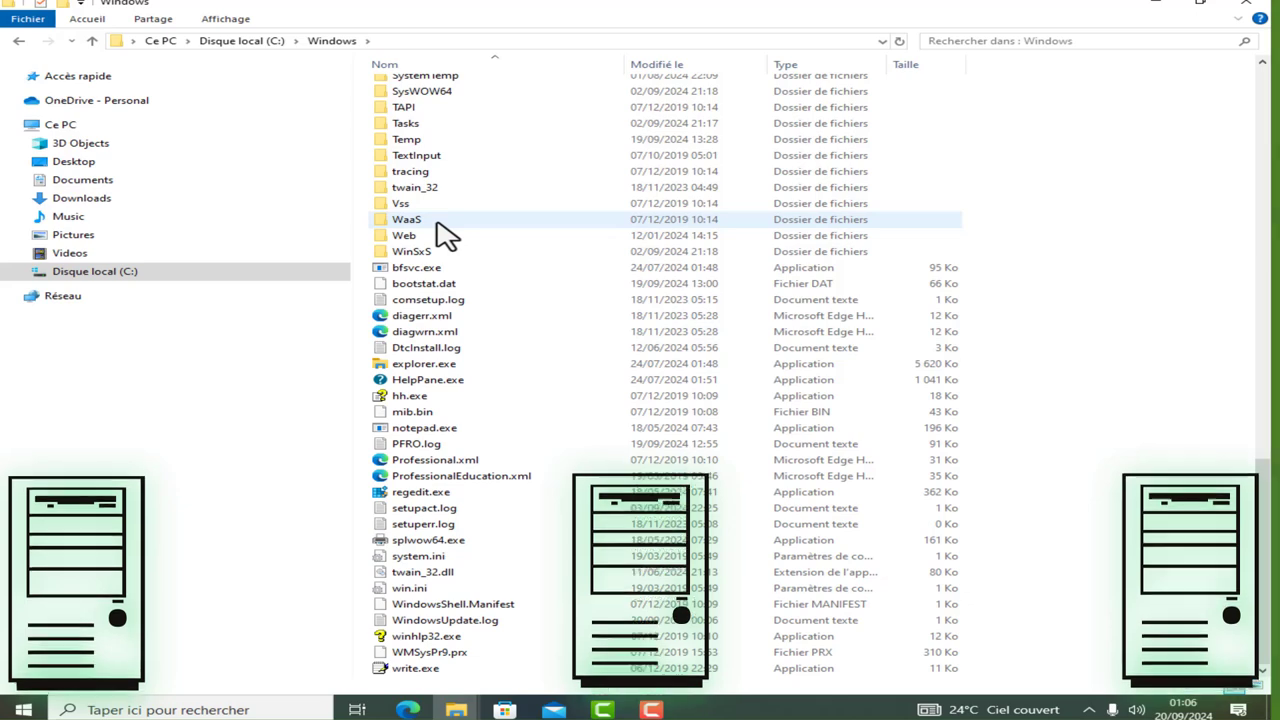
scroll(438, 224, "up", 2)
scroll(444, 232, "up", 4)
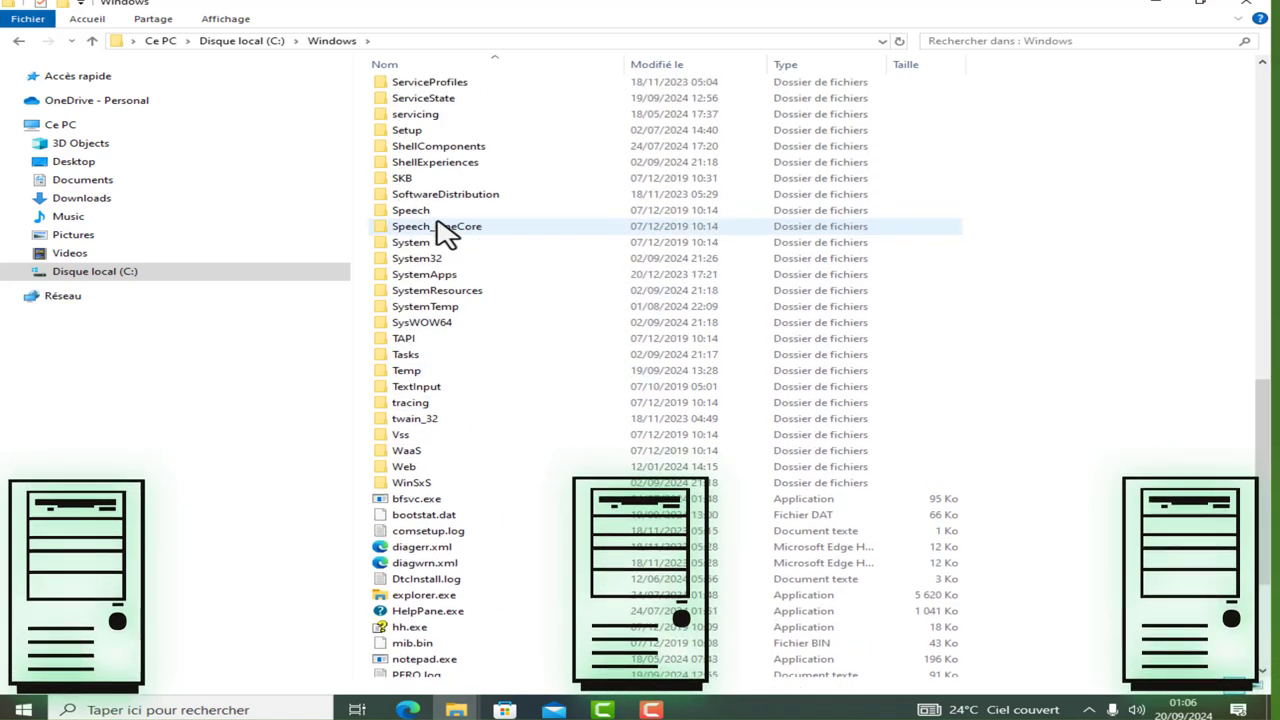
scroll(444, 228, "up", 2)
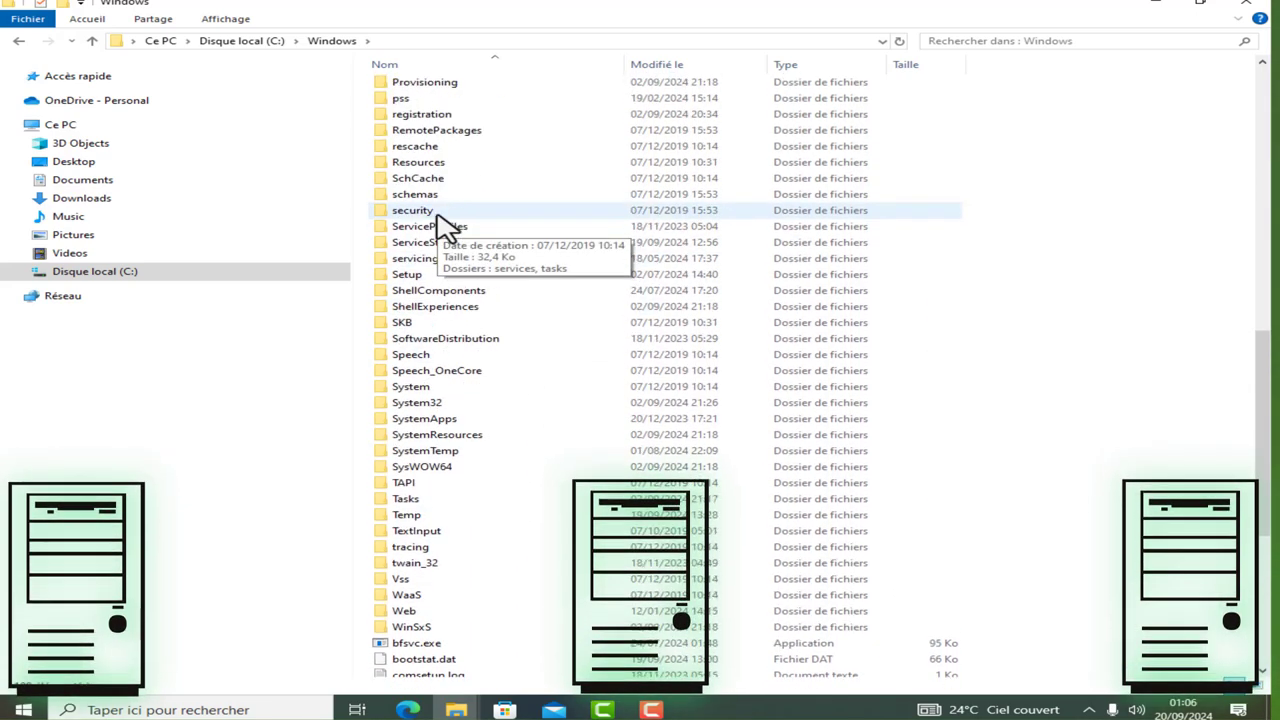
scroll(428, 128, "down", 1)
scroll(428, 128, "up", 1)
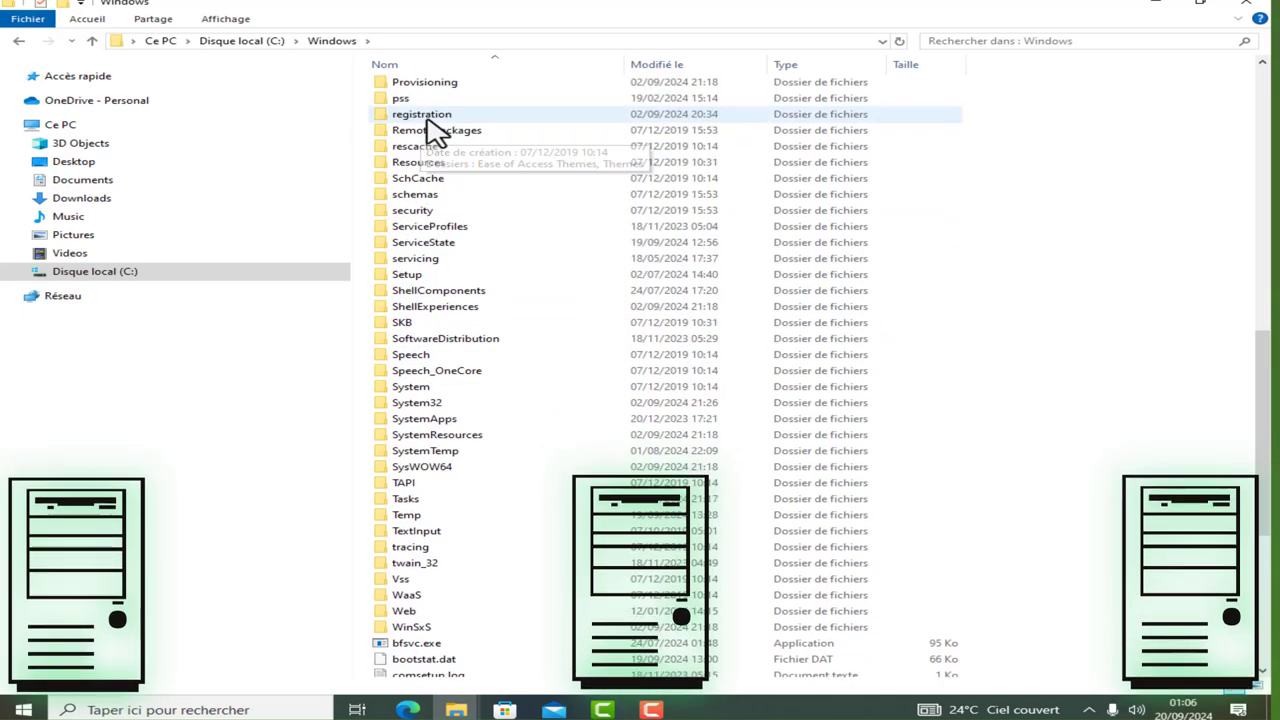
scroll(435, 130, "down", 1)
scroll(437, 130, "up", 1)
scroll(428, 120, "down", 1)
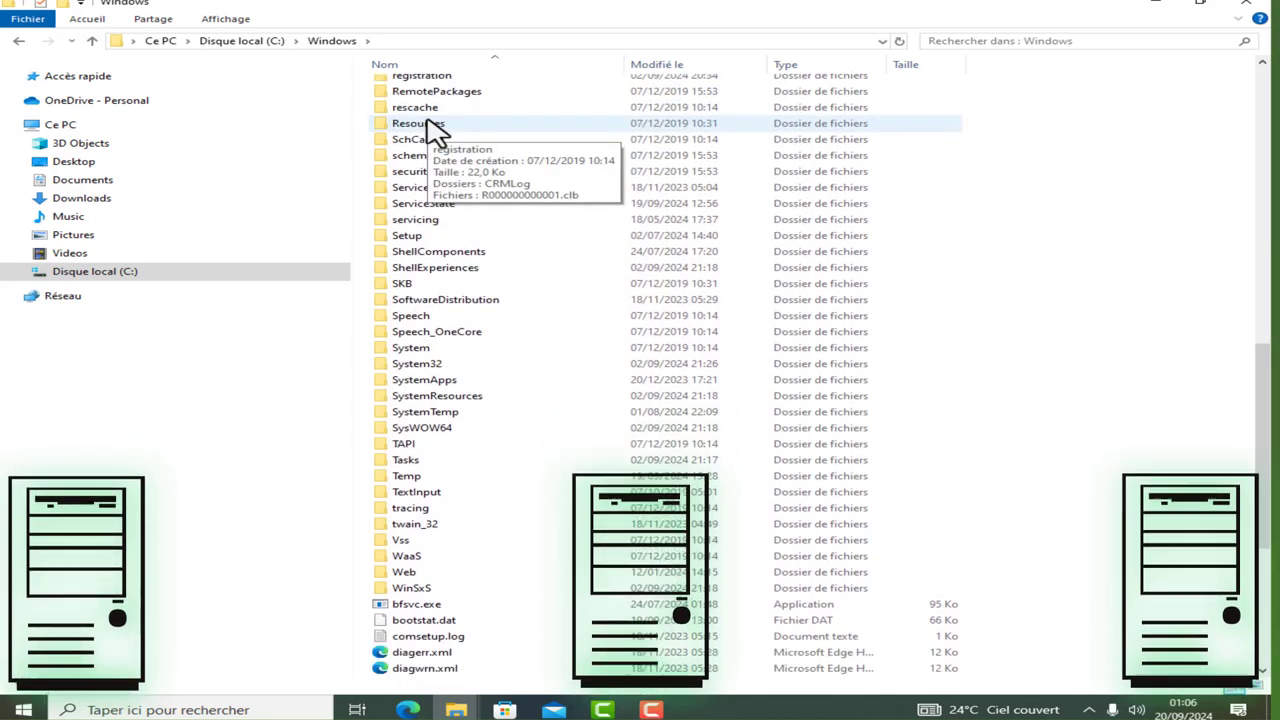
scroll(428, 125, "up", 3)
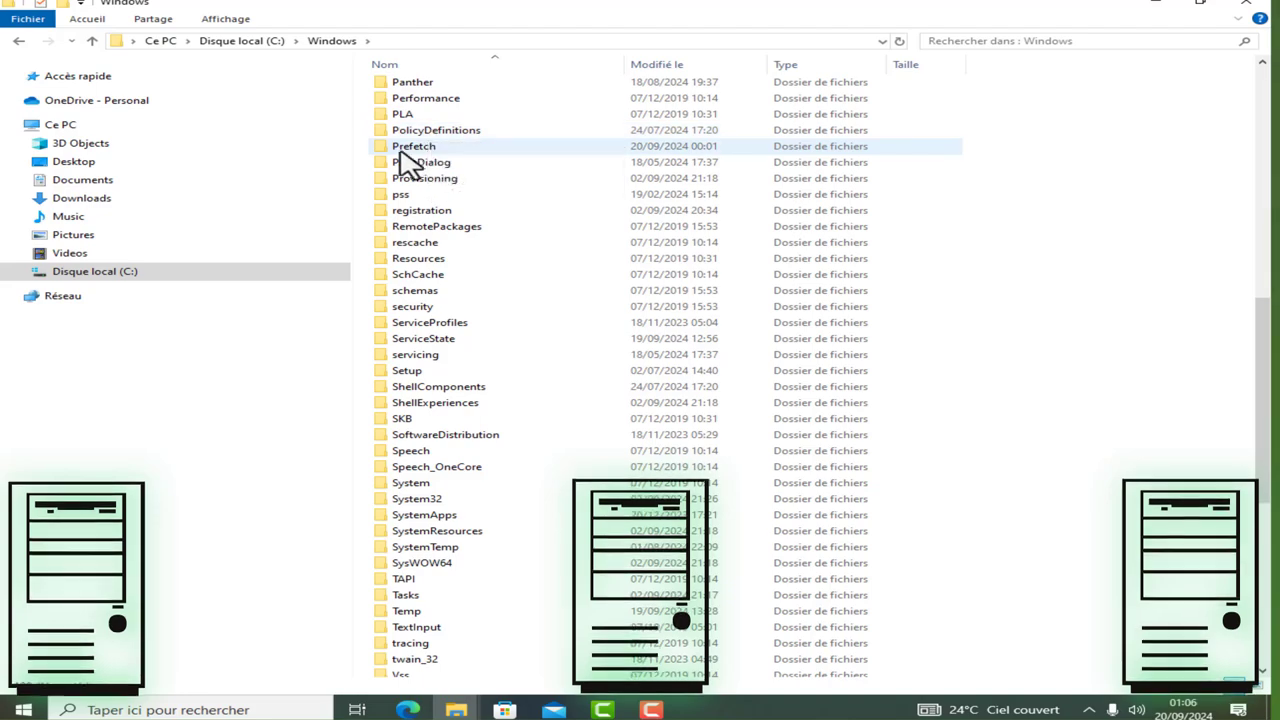
double_click(413, 157)
Step: Look through the Prefetch folder's contents and select all of its files
scroll(471, 257, "down", 15)
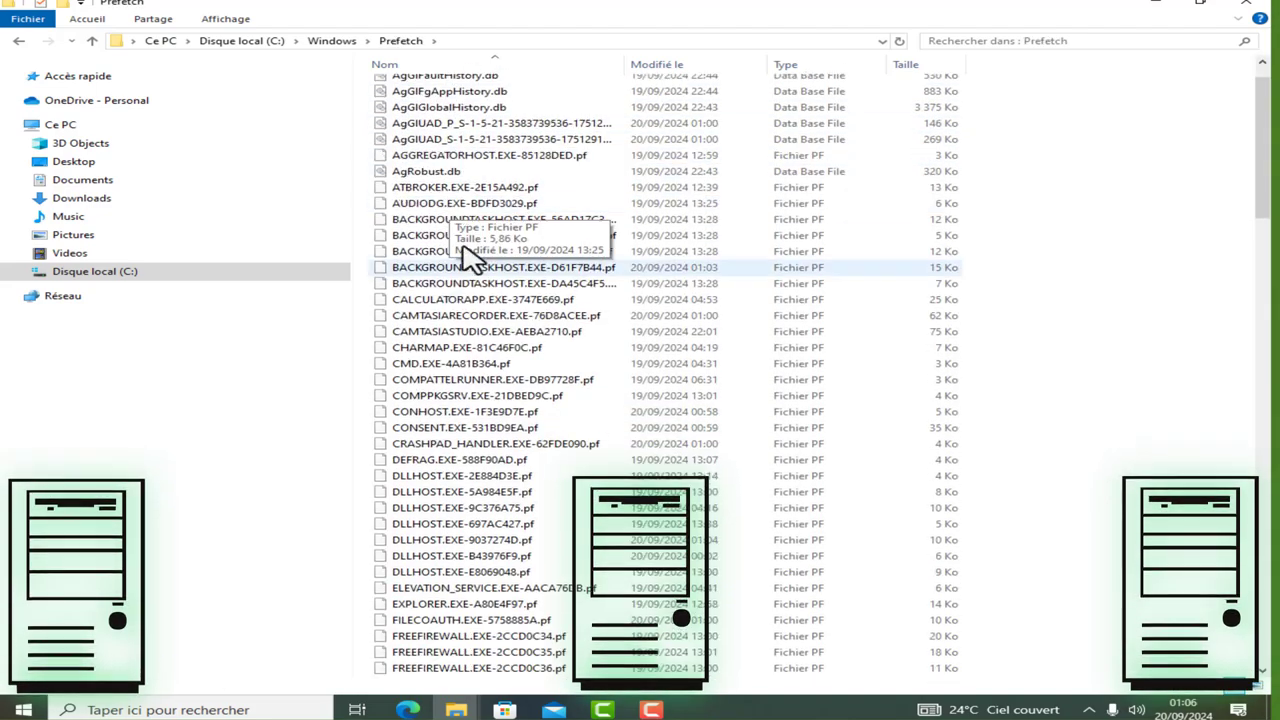
scroll(1109, 43, "down", 12)
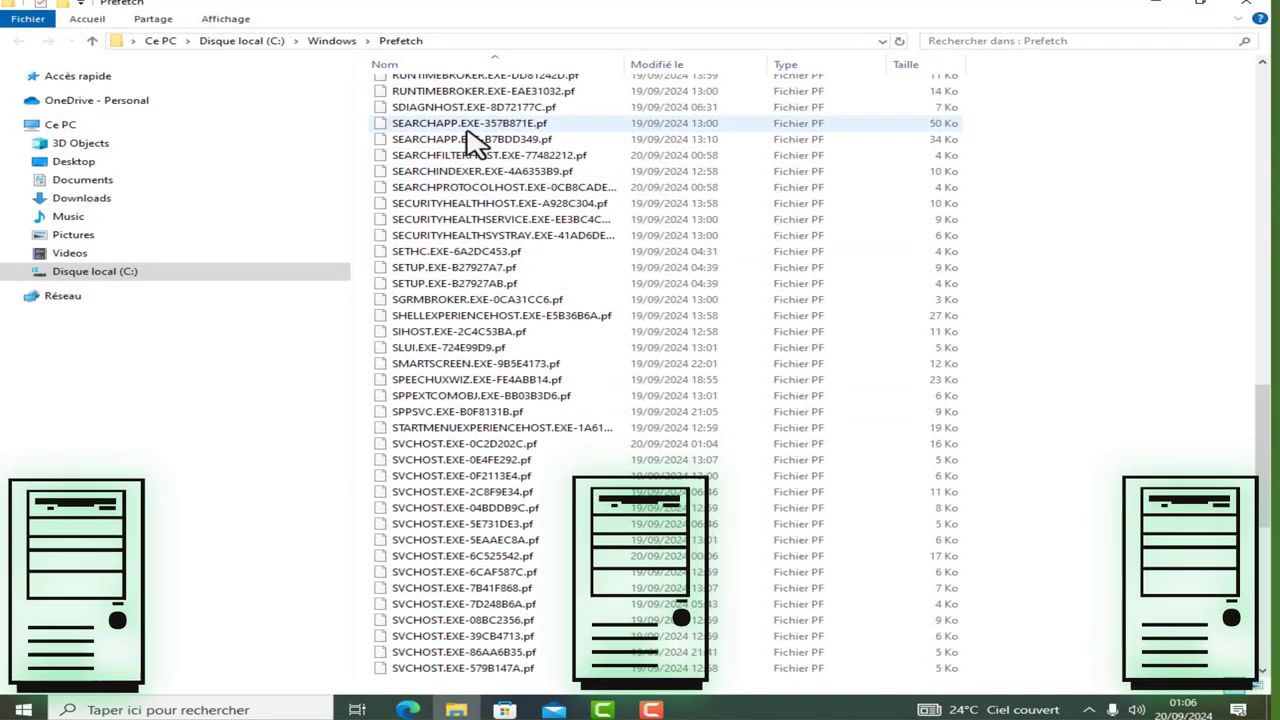
scroll(557, 270, "up", 3)
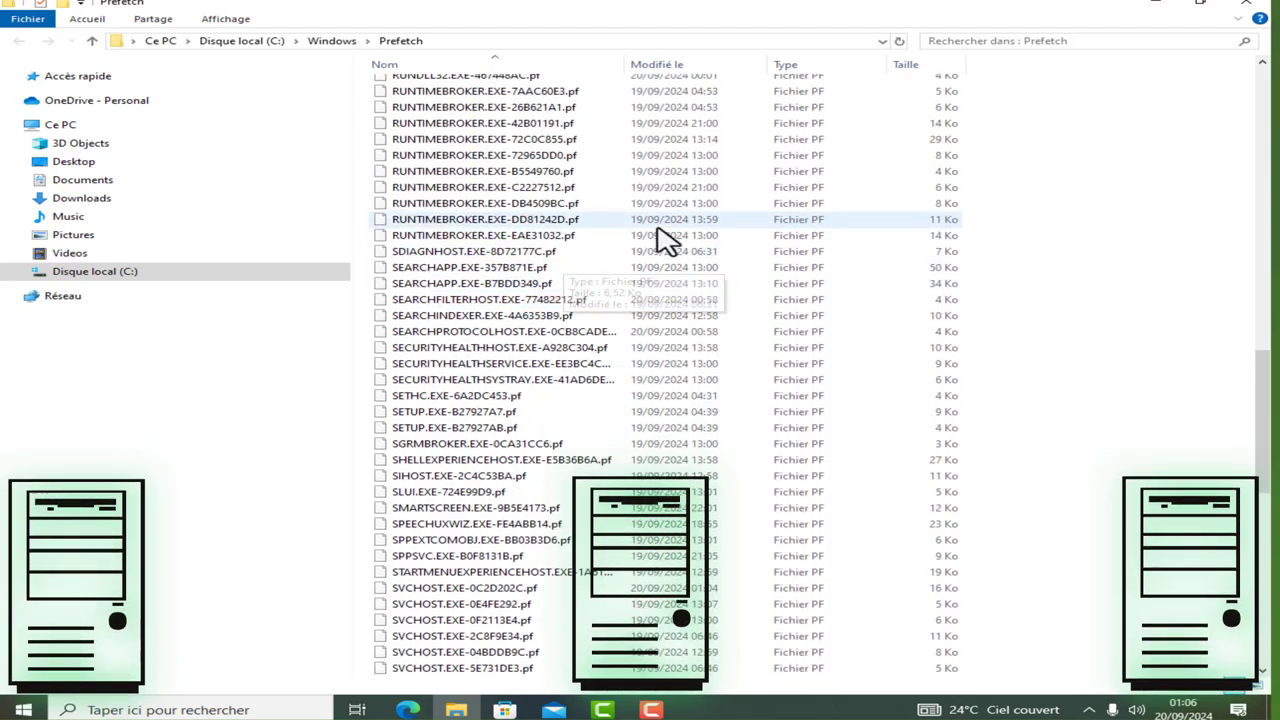
scroll(457, 177, "up", 6)
key("ctrl+a")
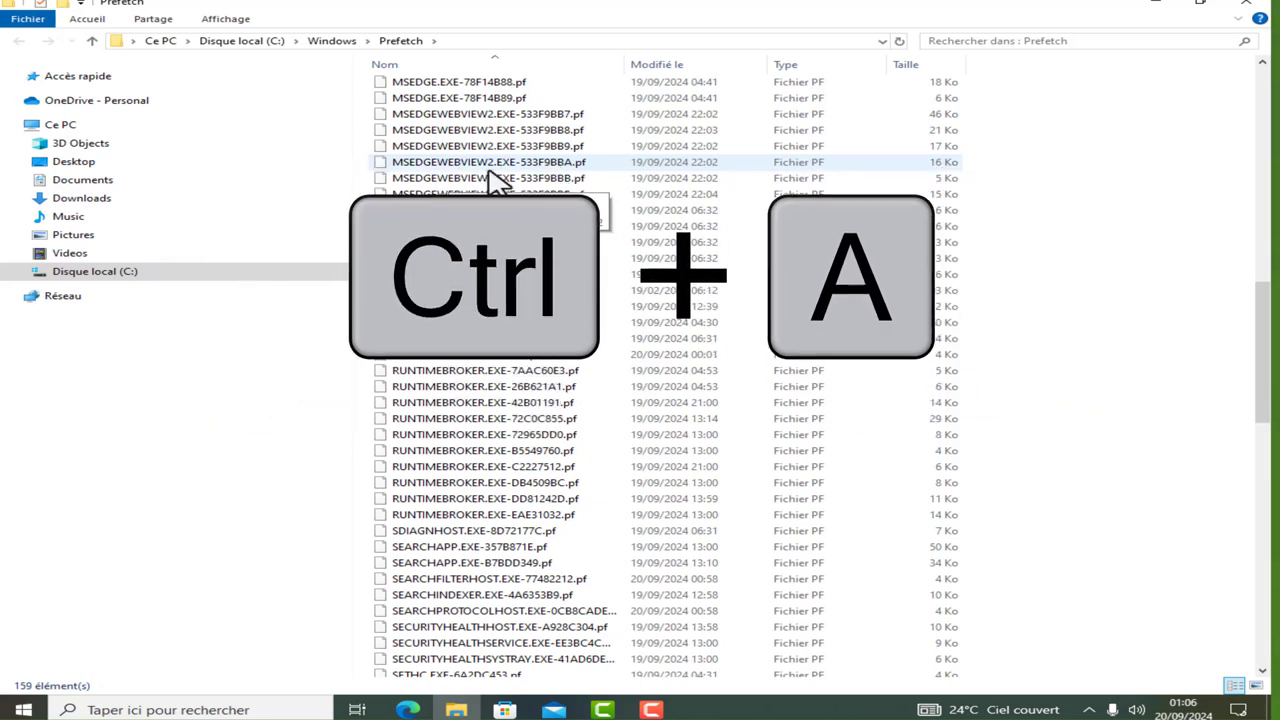
key("ctrl+a")
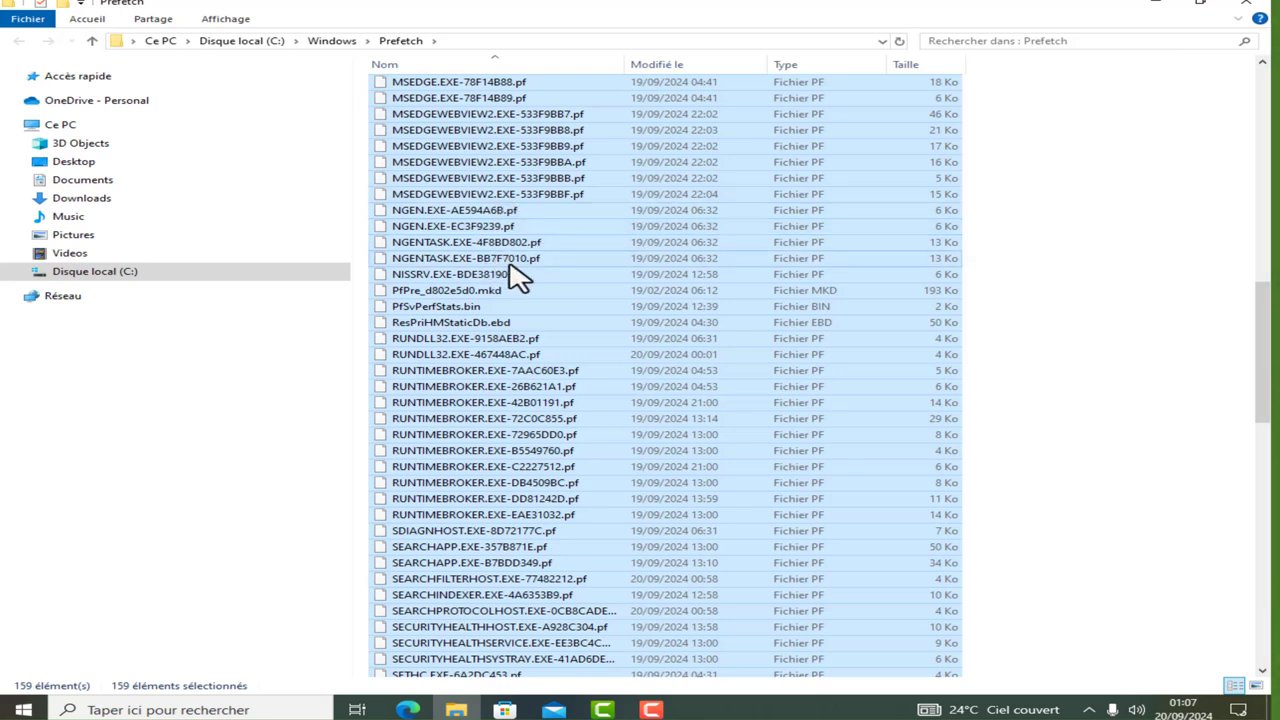
Step: Delete only the file SVCHOST.EXE-6CAF587C.pf from the Prefetch folder and confirm the deletion
left_click(517, 227)
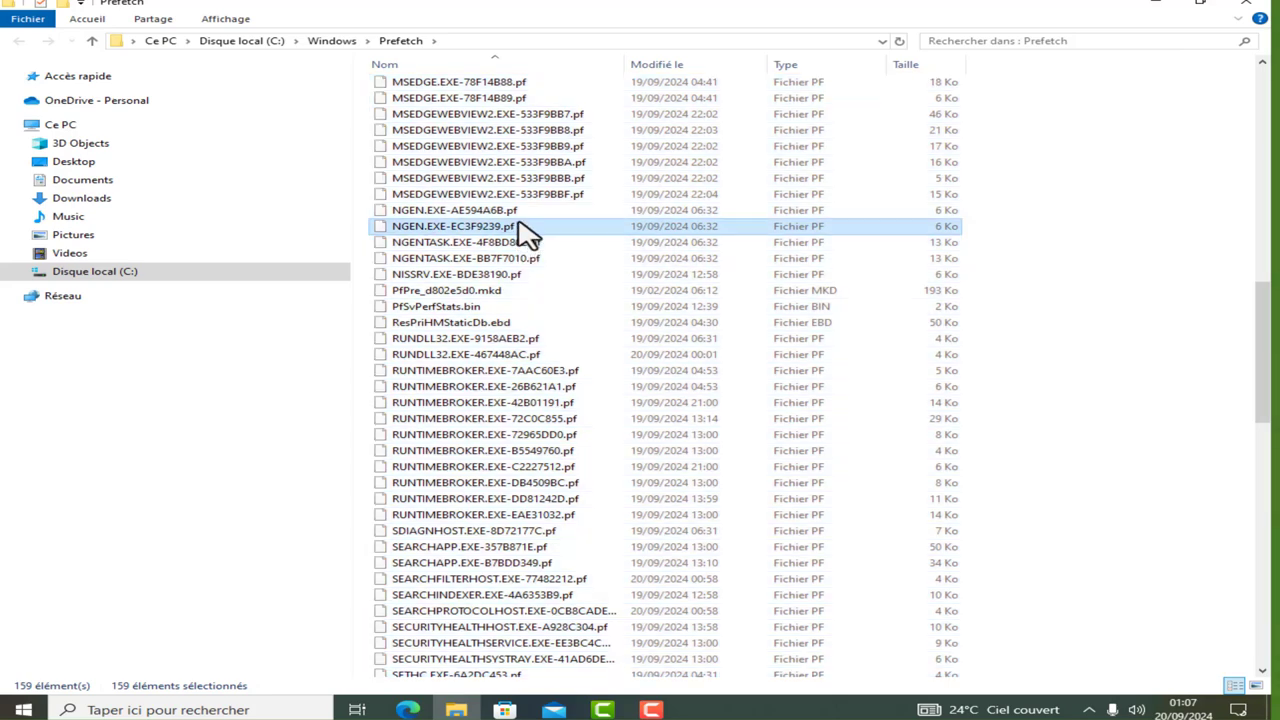
scroll(450, 236, "down", 13)
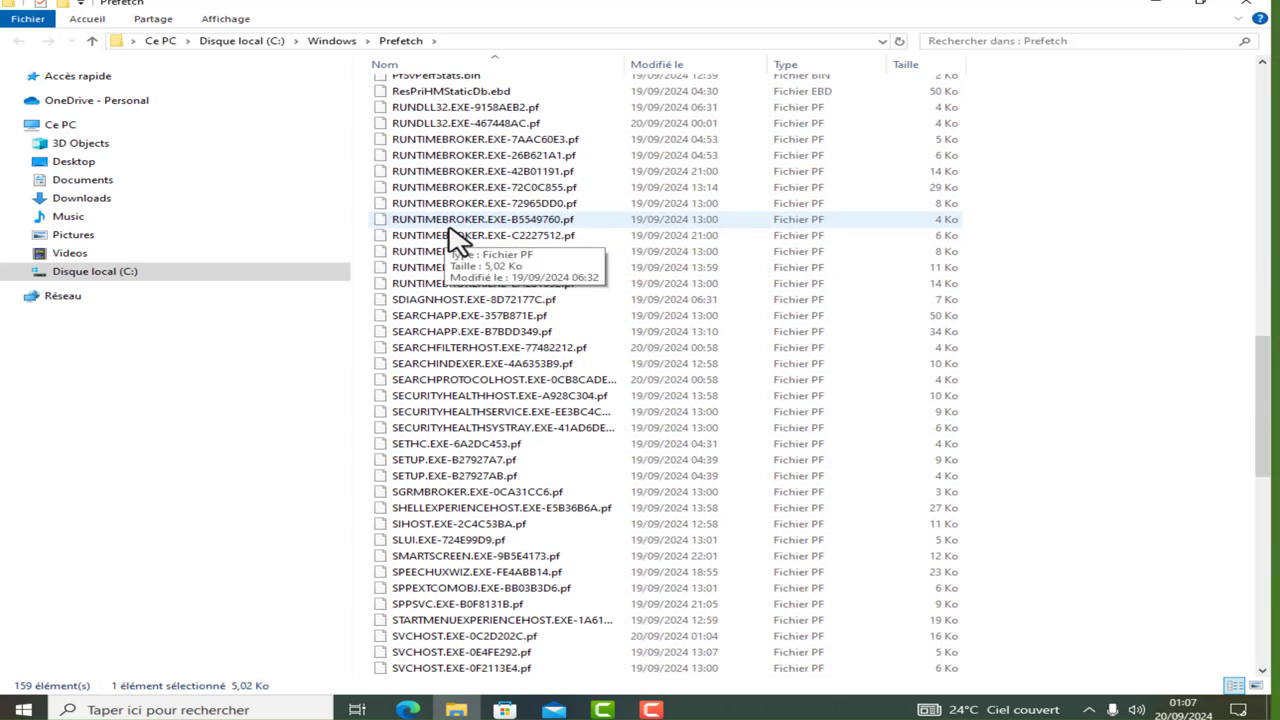
scroll(460, 254, "down", 4)
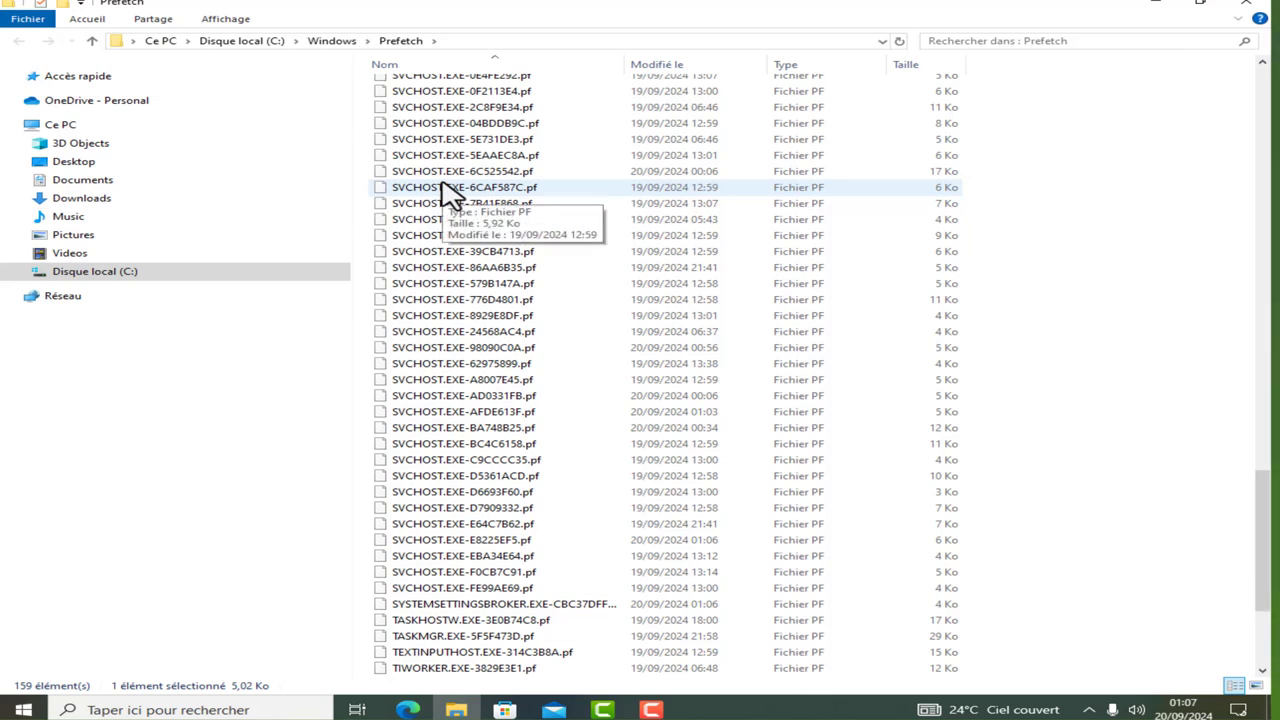
left_click(452, 196)
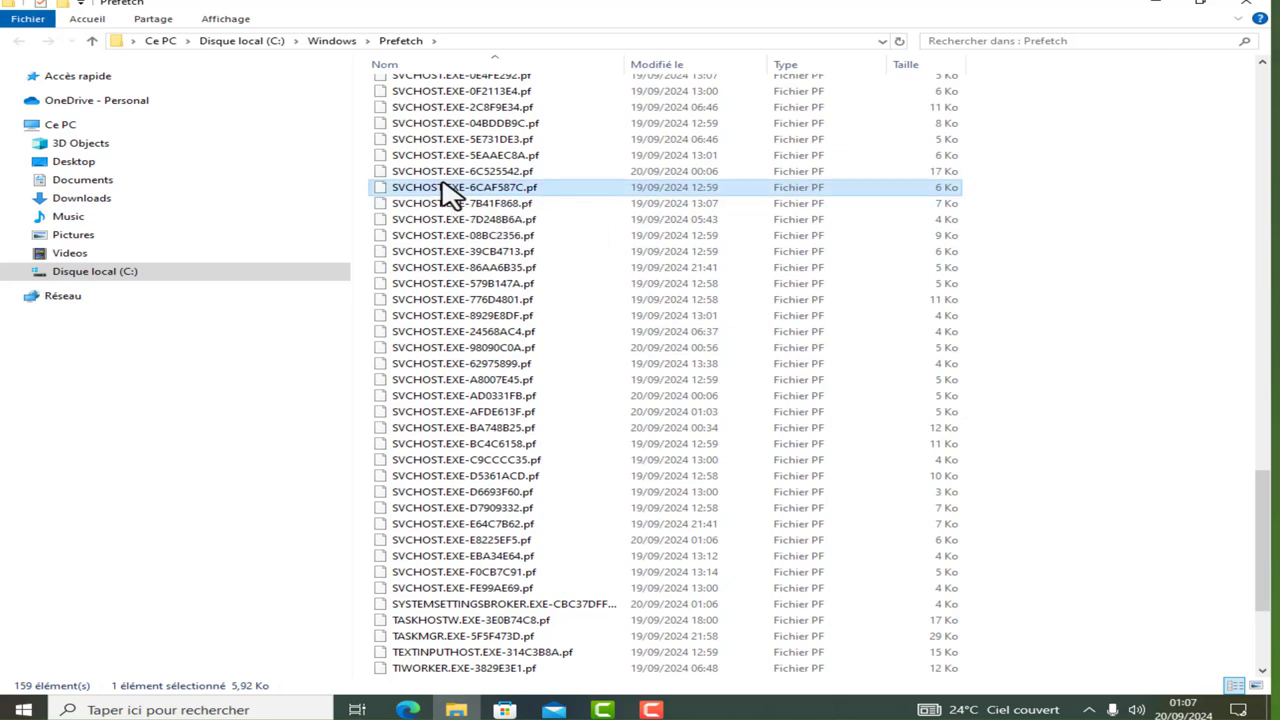
double_click(444, 187)
right_click(443, 184)
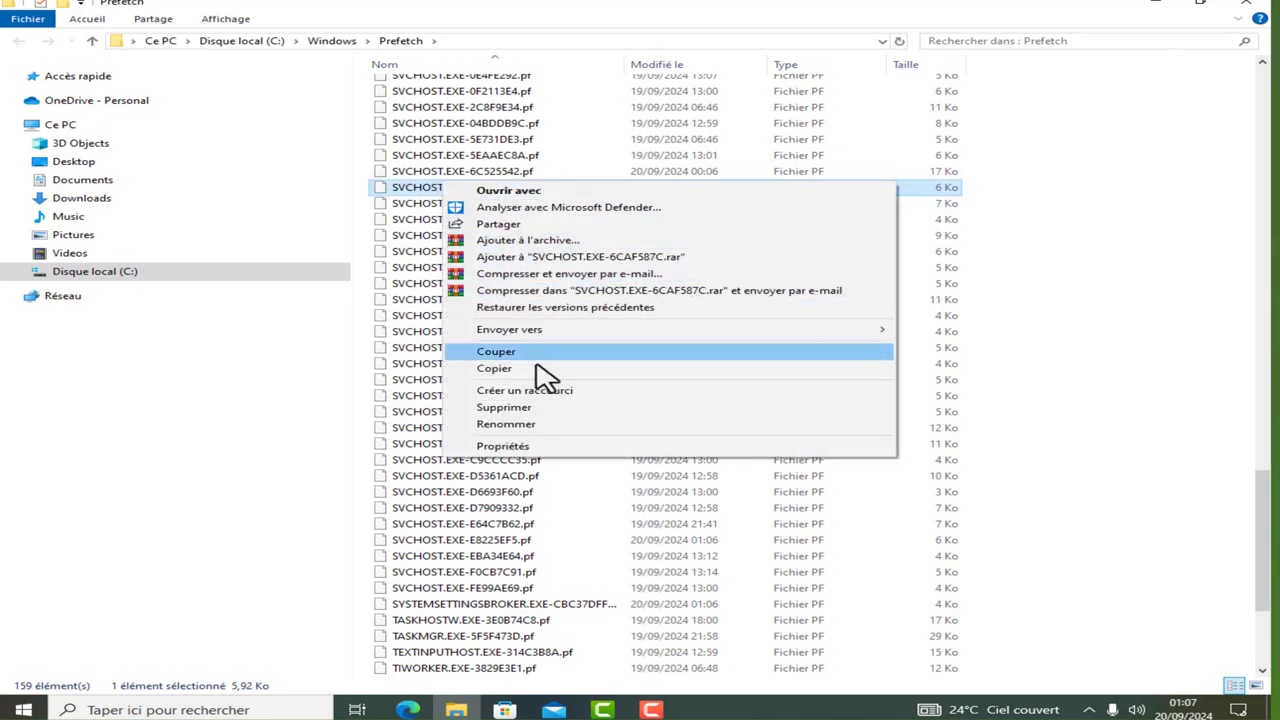
left_click(540, 410)
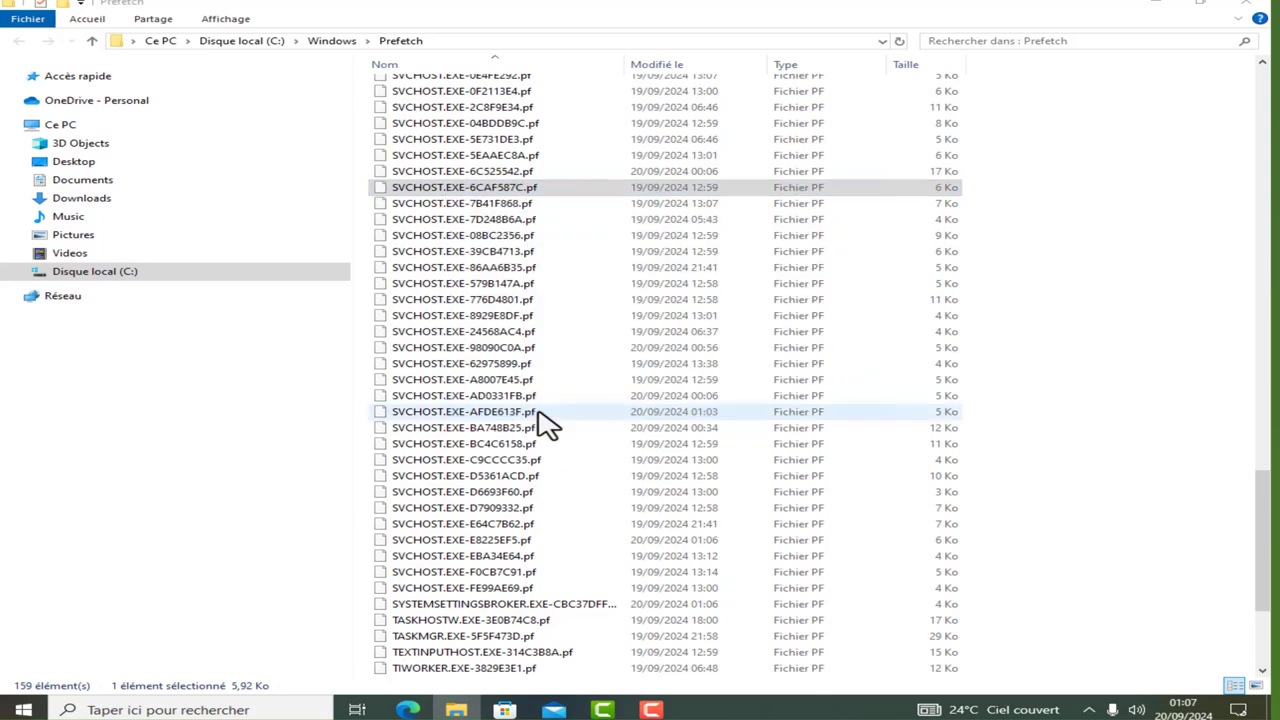
left_click(700, 418)
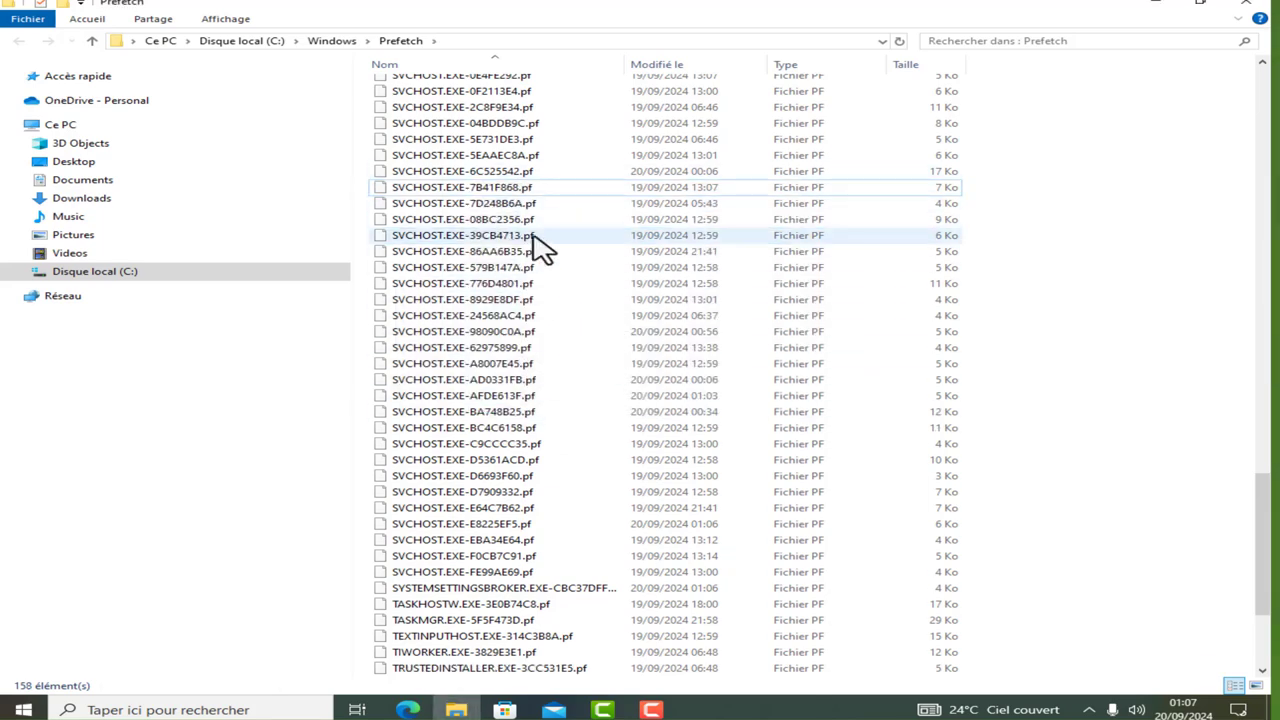
Step: Select all remaining files in the Prefetch folder and send them to the Recycle Bin
scroll(535, 250, "down", 1)
scroll(535, 250, "up", 1)
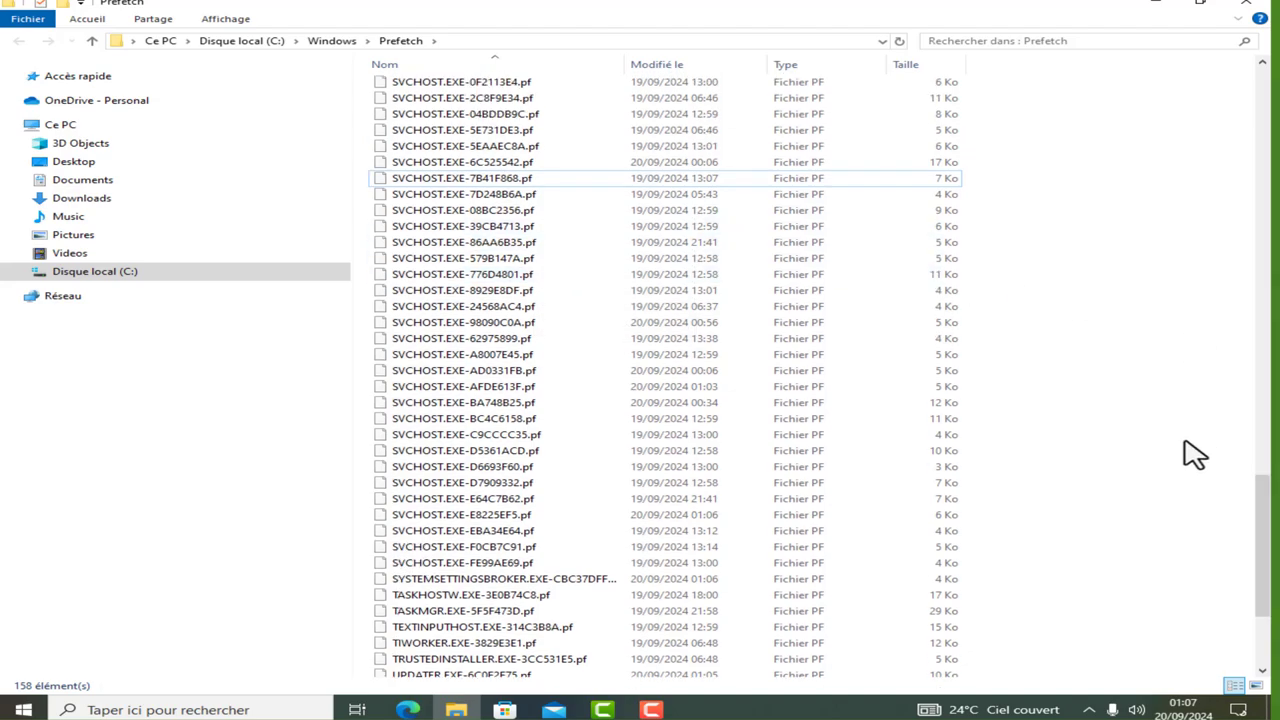
left_click_drag(1264, 550, 1213, 35)
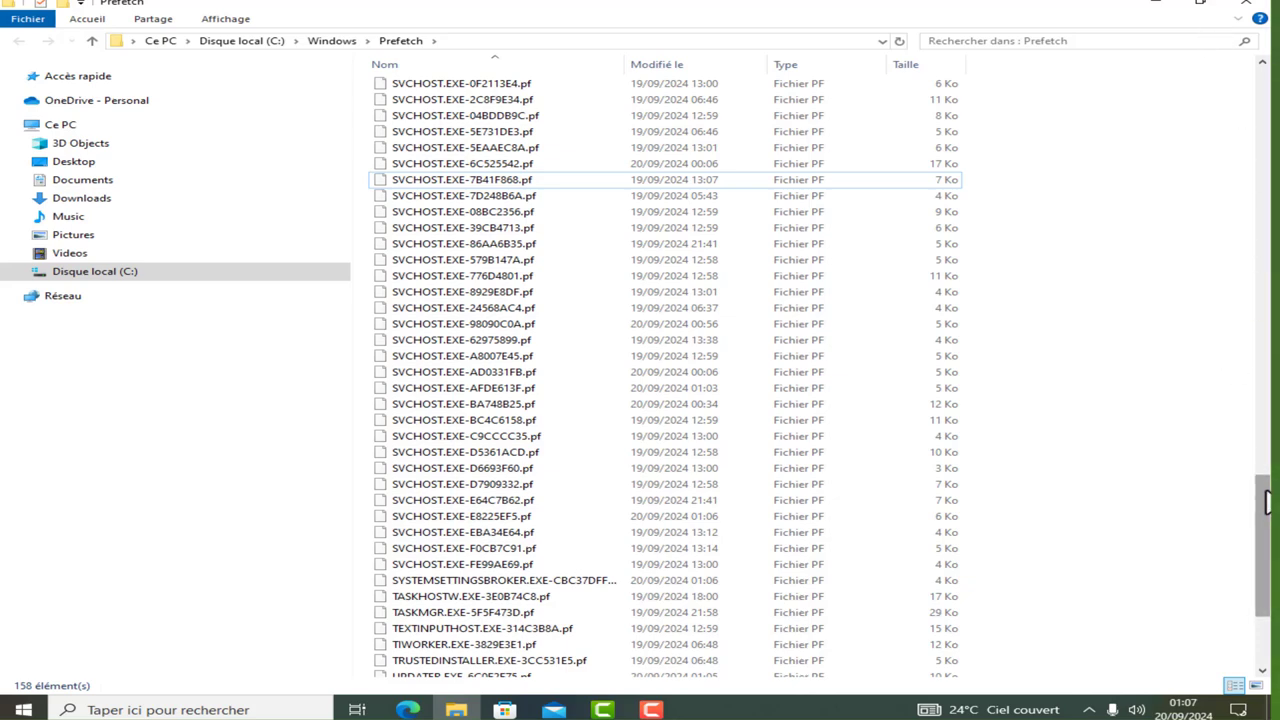
key("ctrl+a")
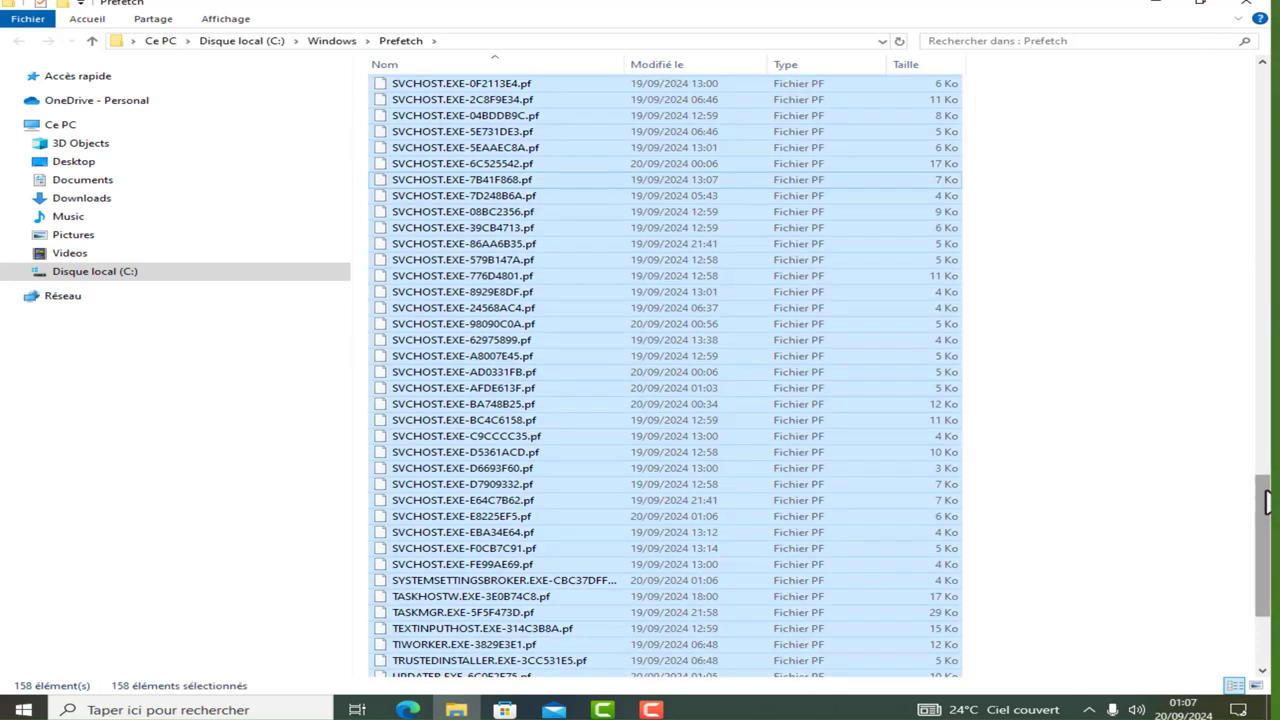
key("Delete")
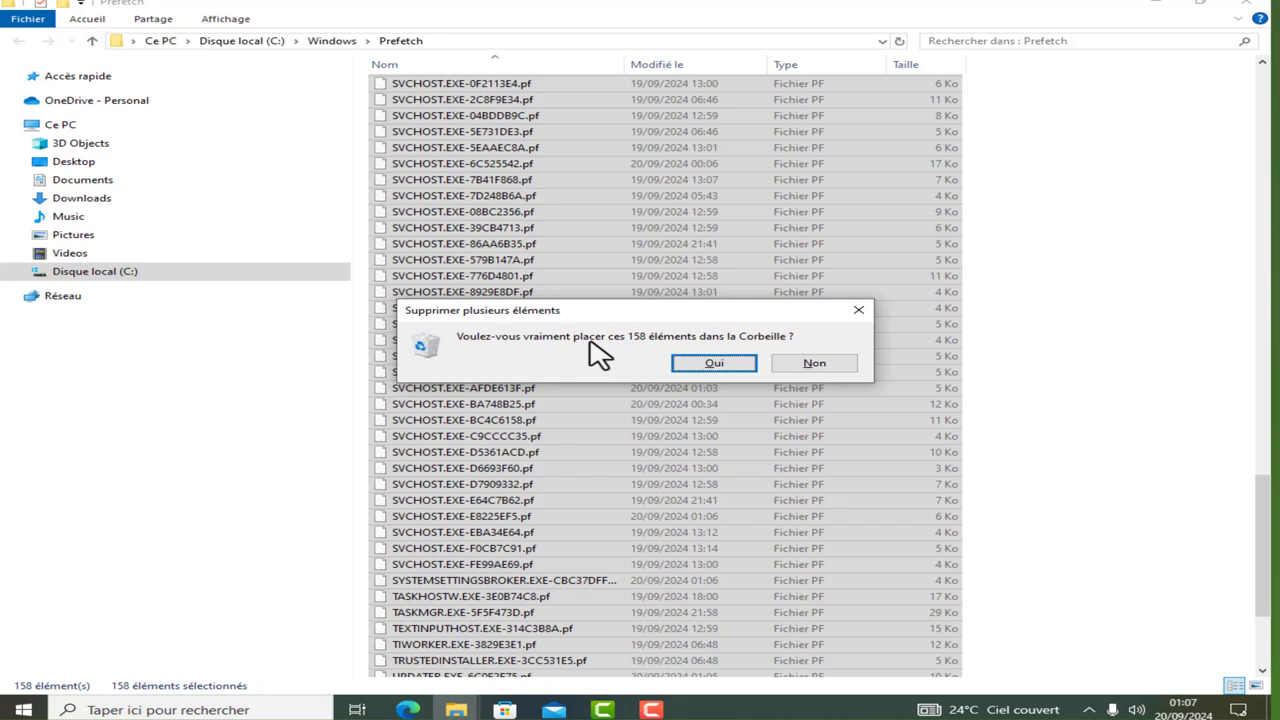
left_click(718, 363)
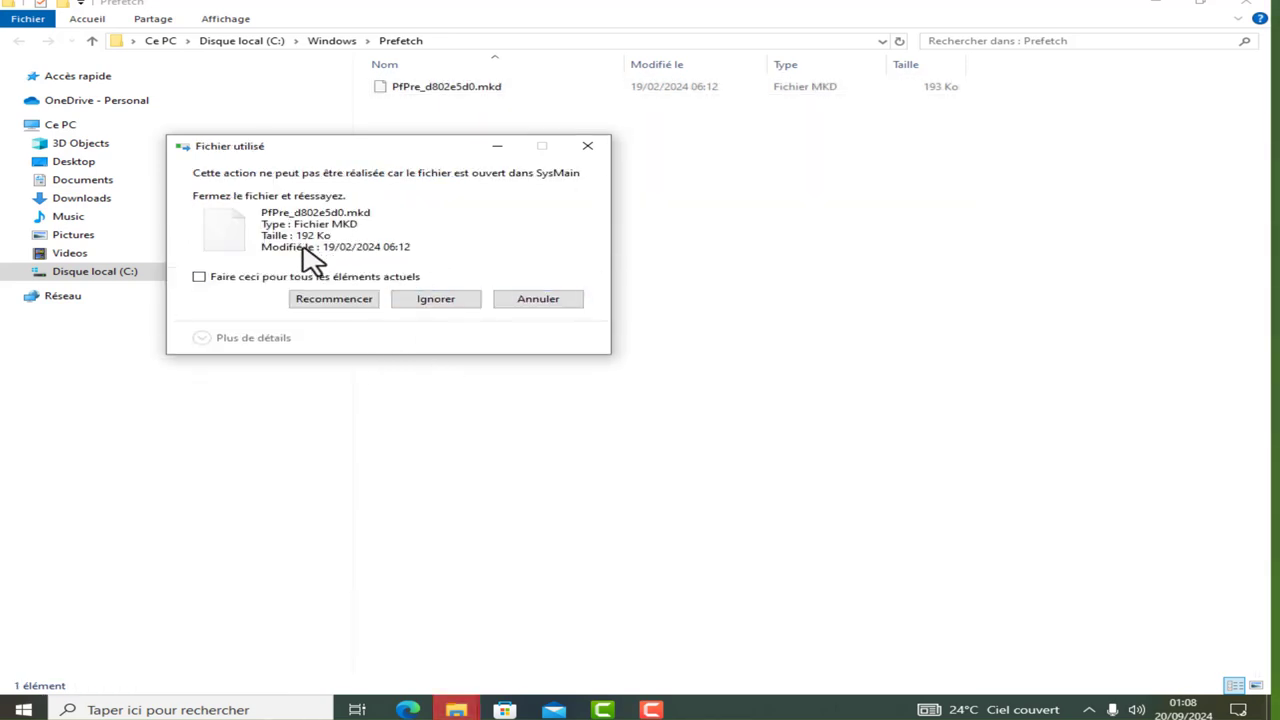
Step: Skip the in-use file PfPre_d802e5d0.mkd, applying the choice to all current items, and close the Prefetch window
left_click(199, 277)
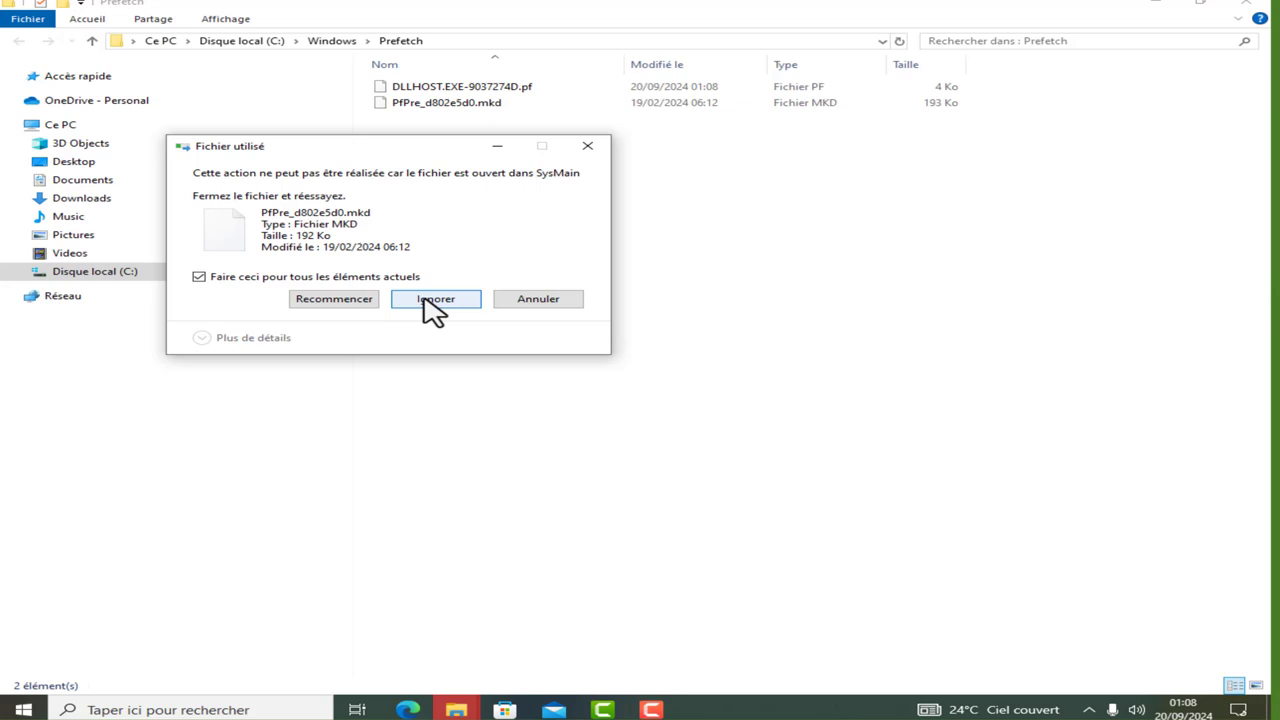
left_click(433, 302)
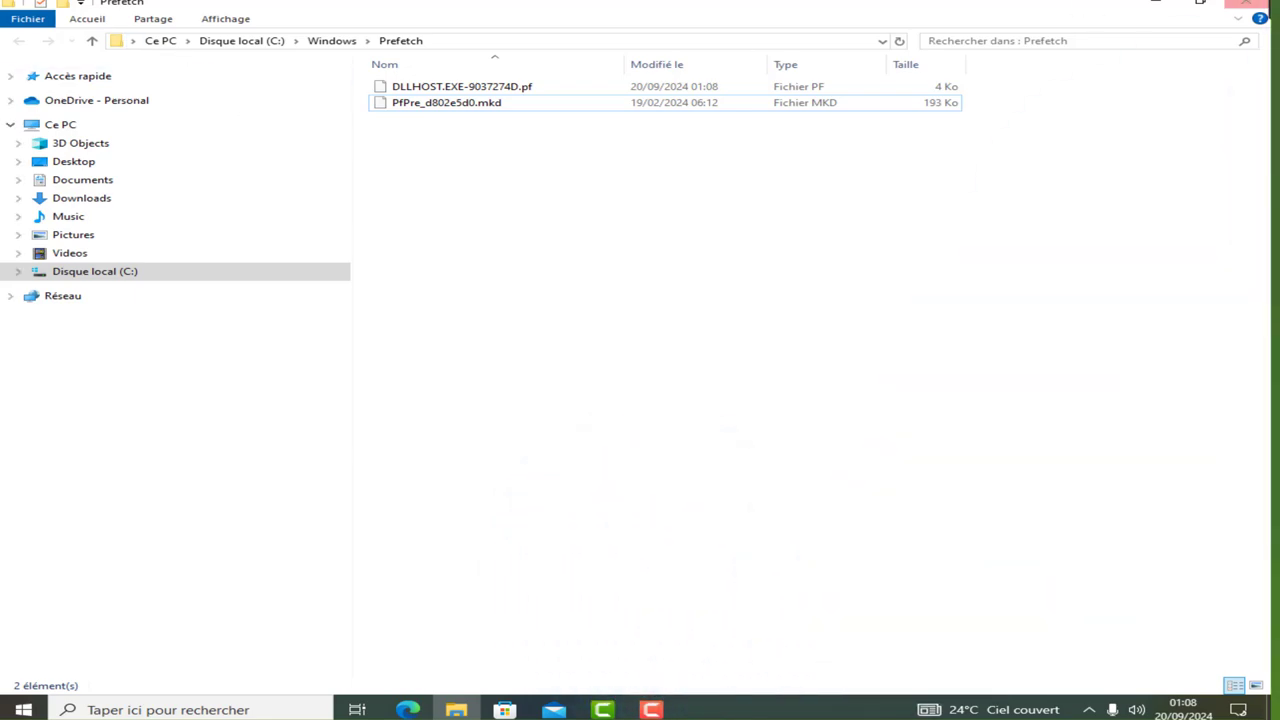
left_click(1245, 12)
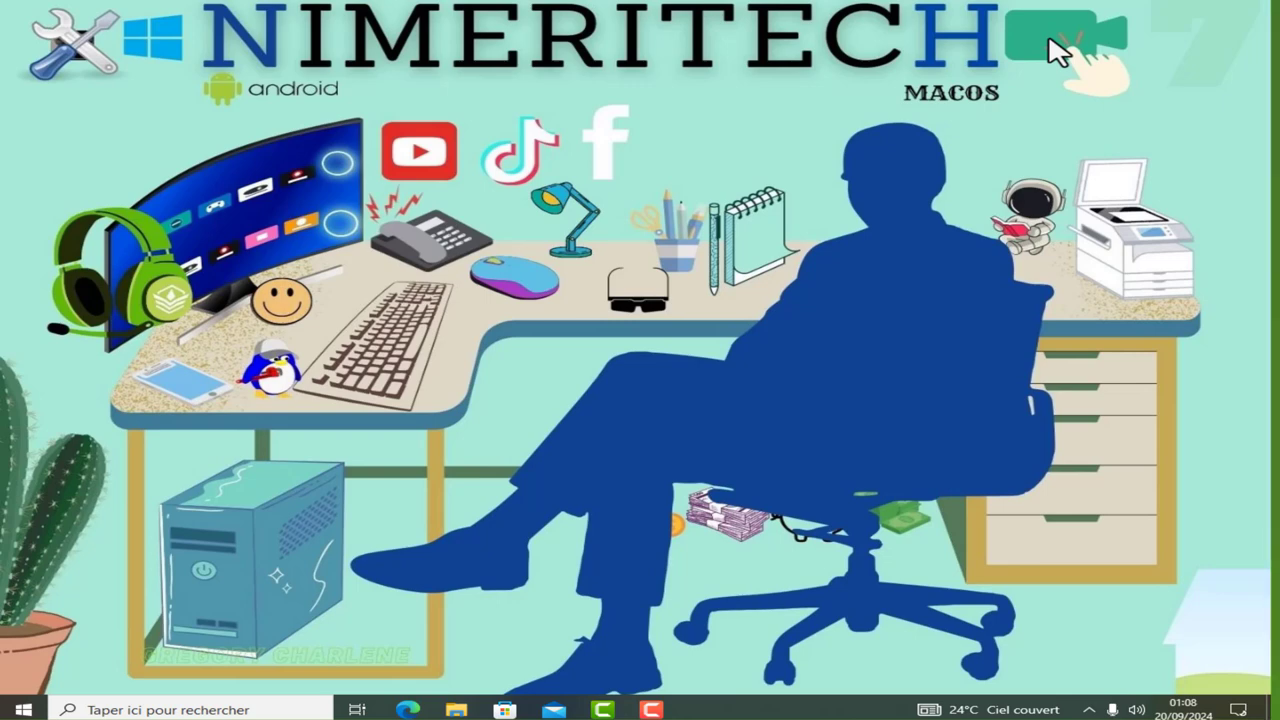
Step: Open the Windows Temp folder by running the command temp from the Run dialog
key("super+r")
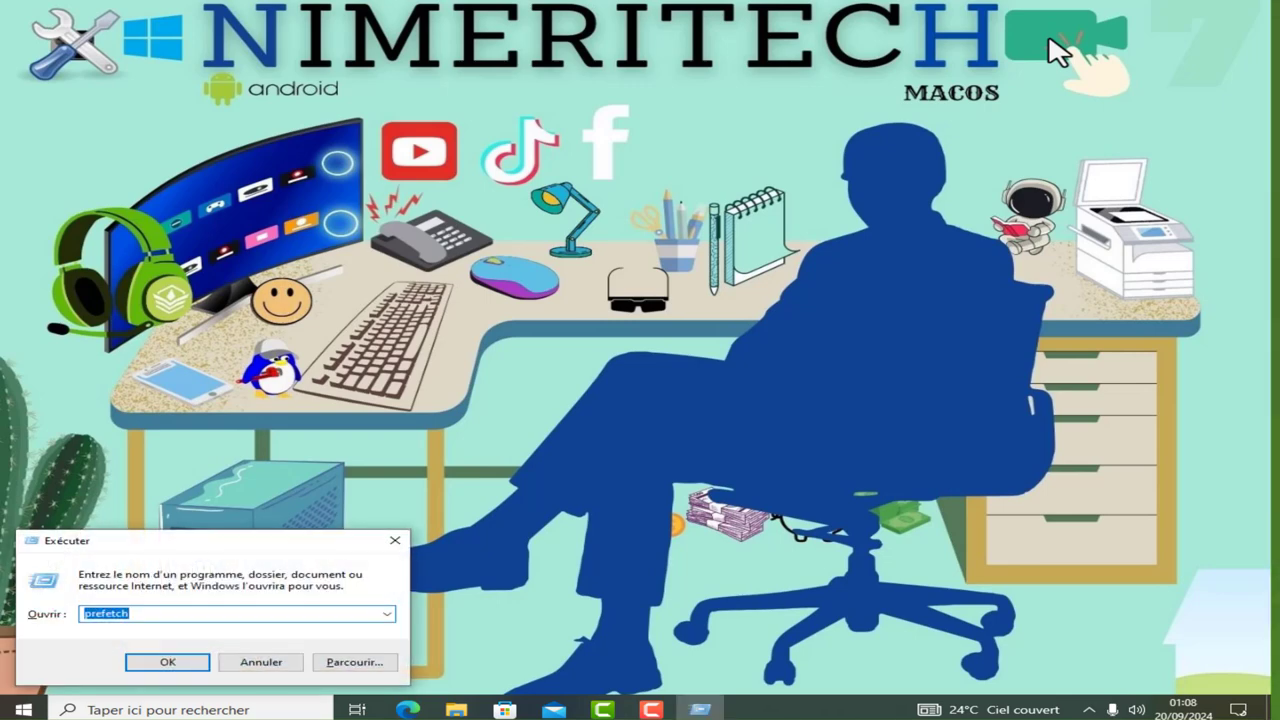
left_click_drag(182, 548, 565, 140)
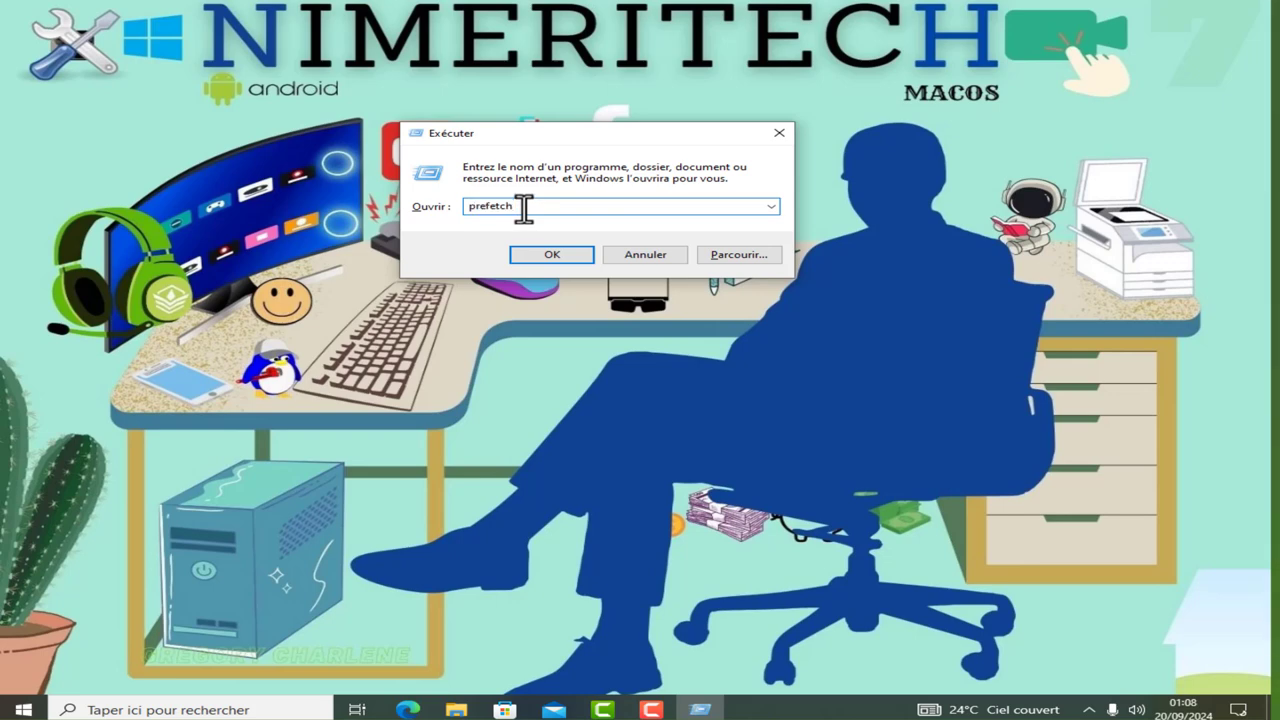
key("BackSpace")
key("BackSpace")
key("BackSpace")
key("BackSpace")
key("BackSpace")
key("BackSpace")
key("BackSpace")
key("BackSpace")
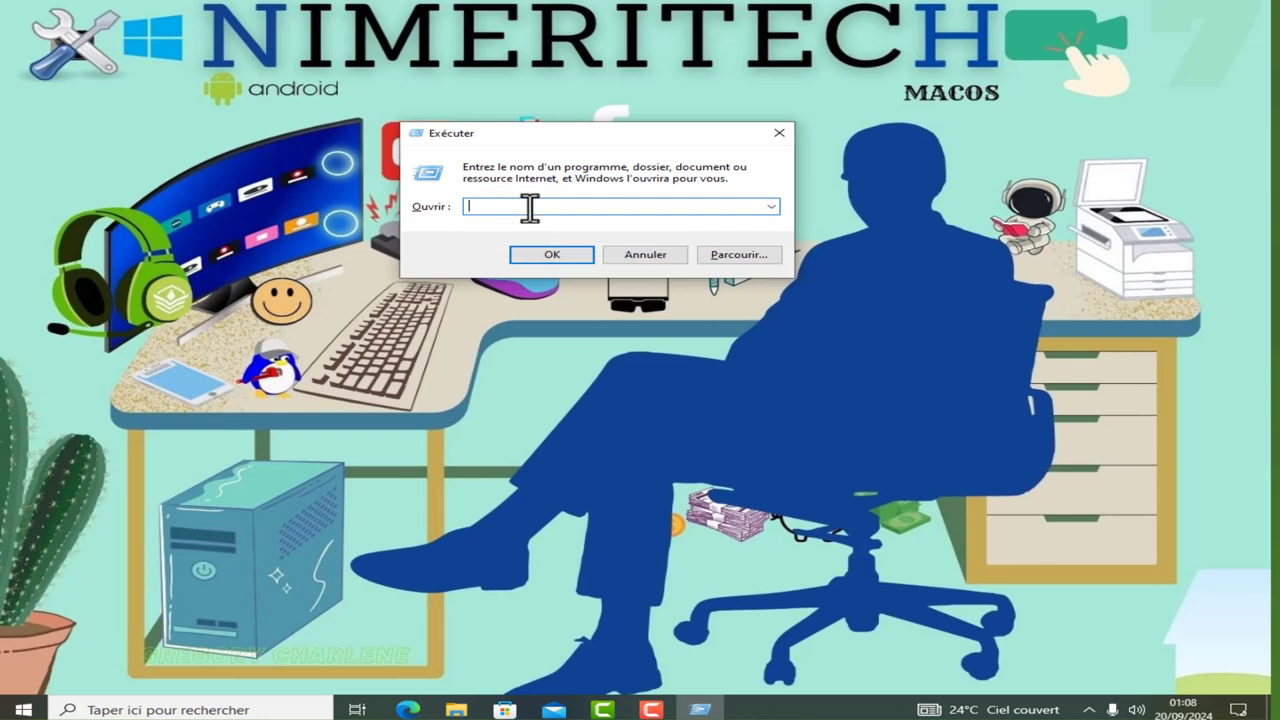
type("te")
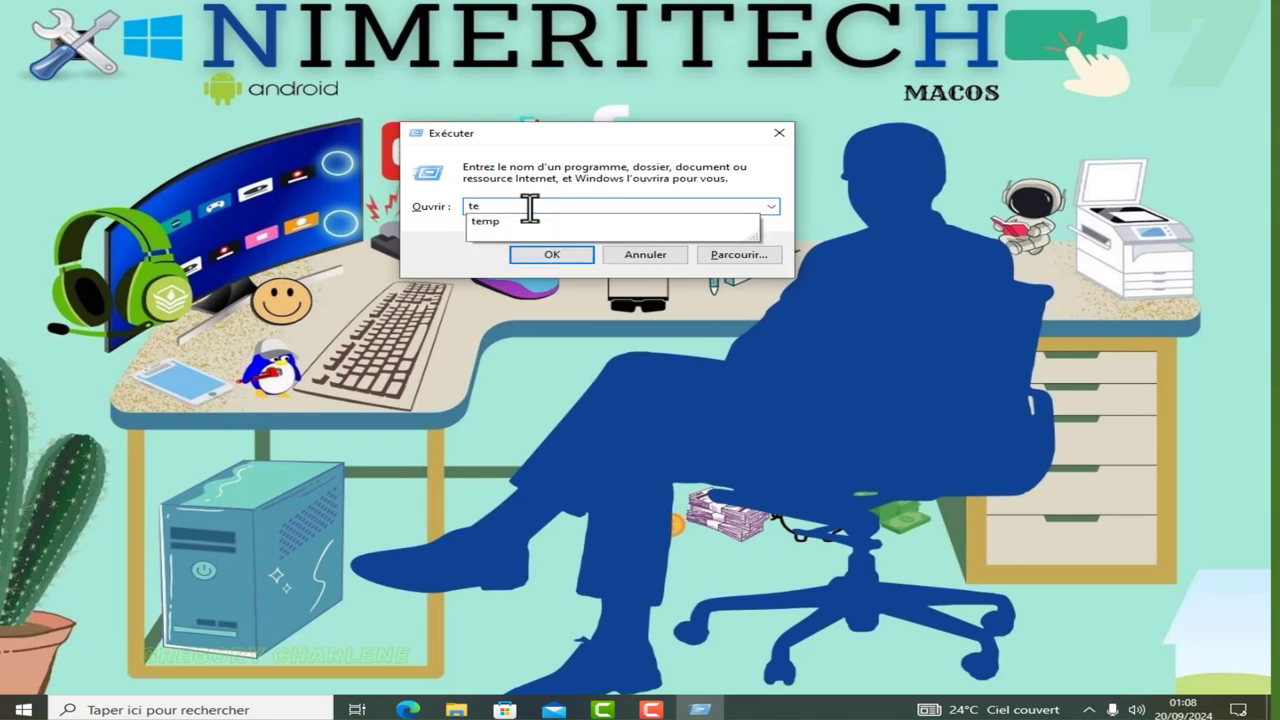
type("mp")
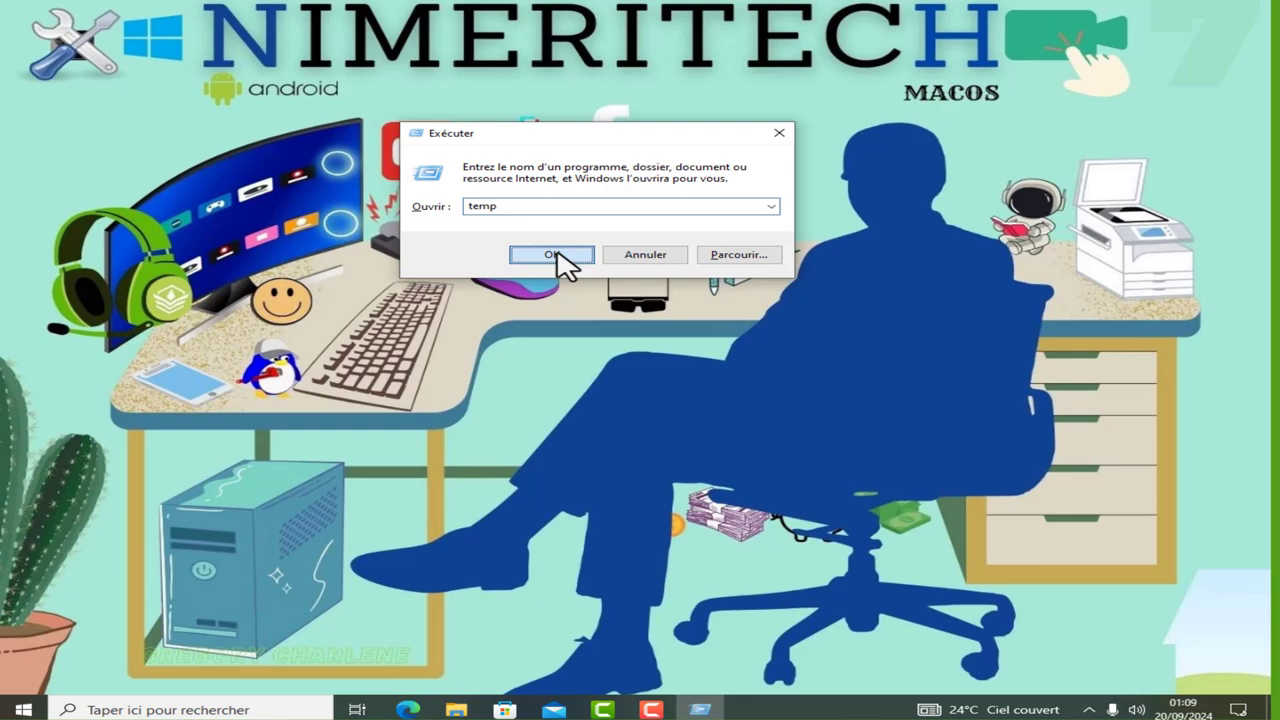
left_click(547, 374)
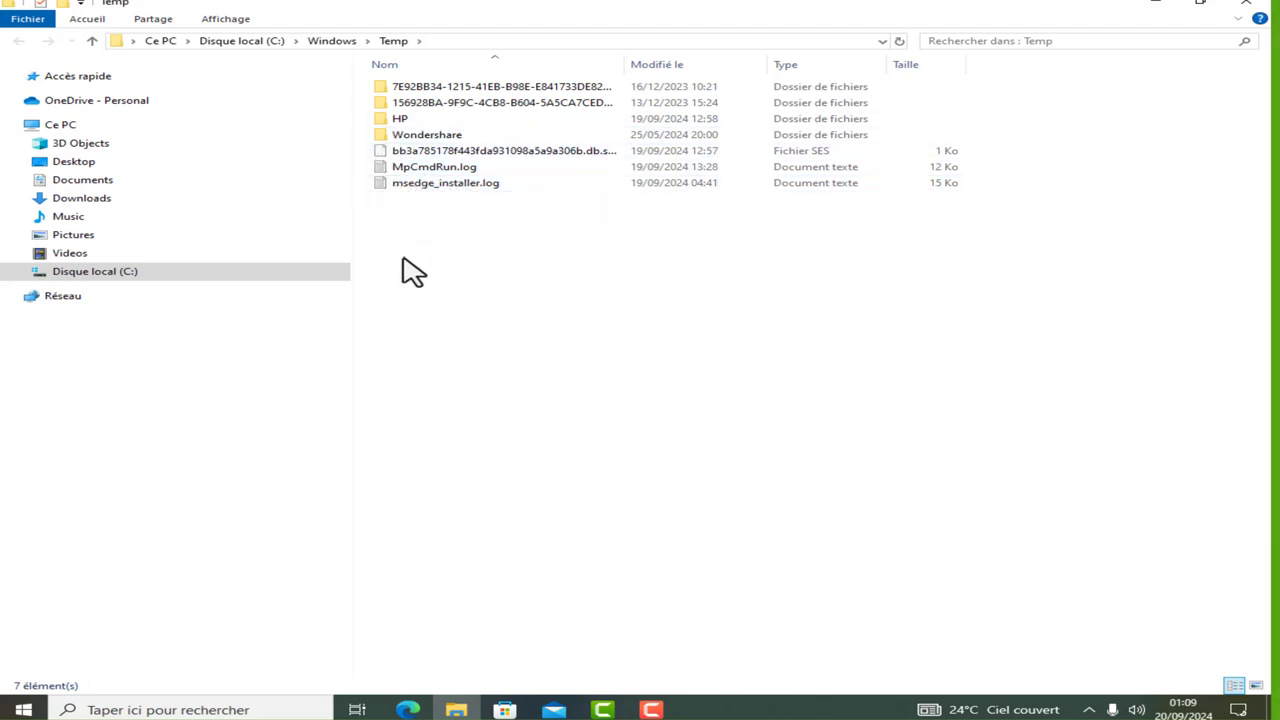
Step: Select all items in the Windows Temp folder and send them to the Recycle Bin
left_click_drag(404, 266, 374, 84)
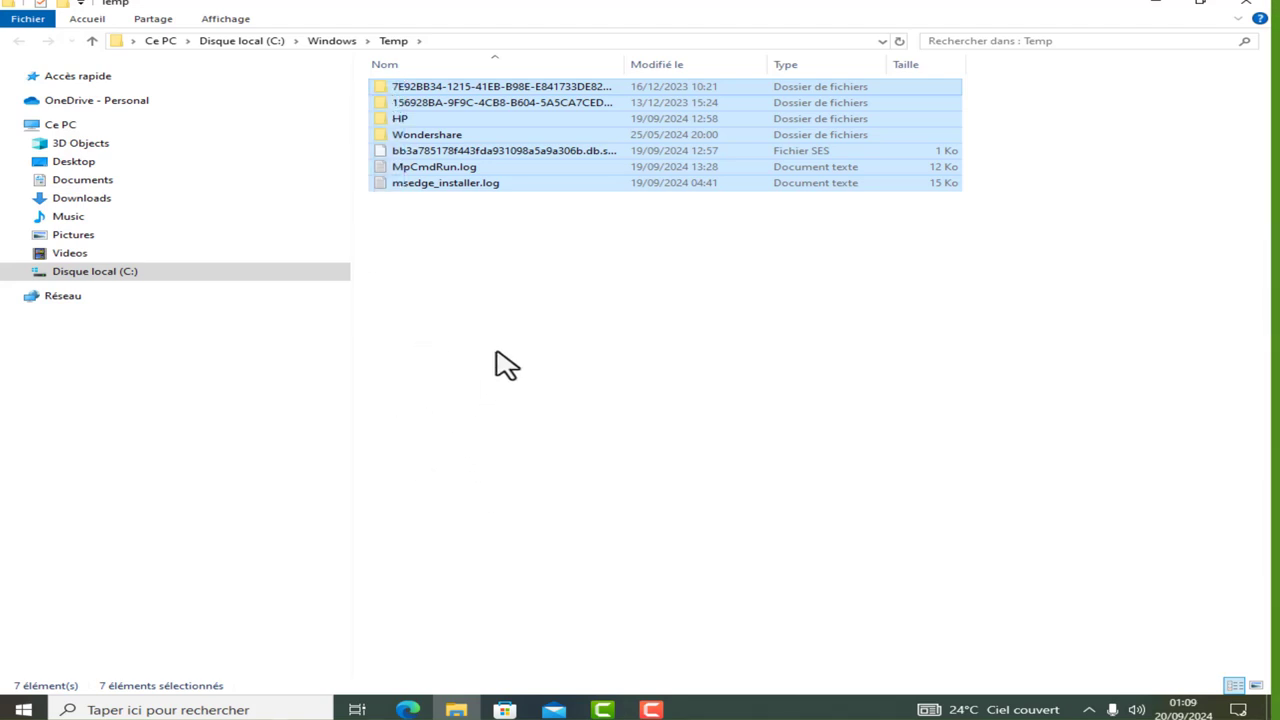
key("Delete")
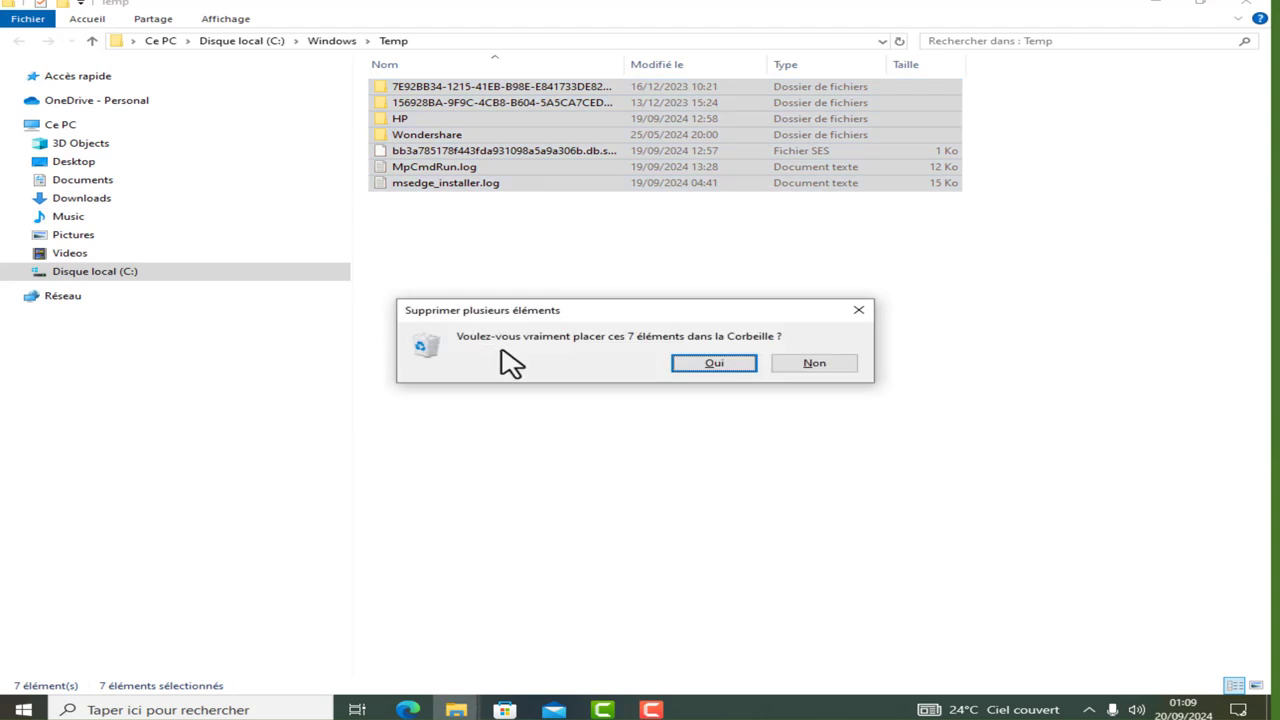
left_click(710, 362)
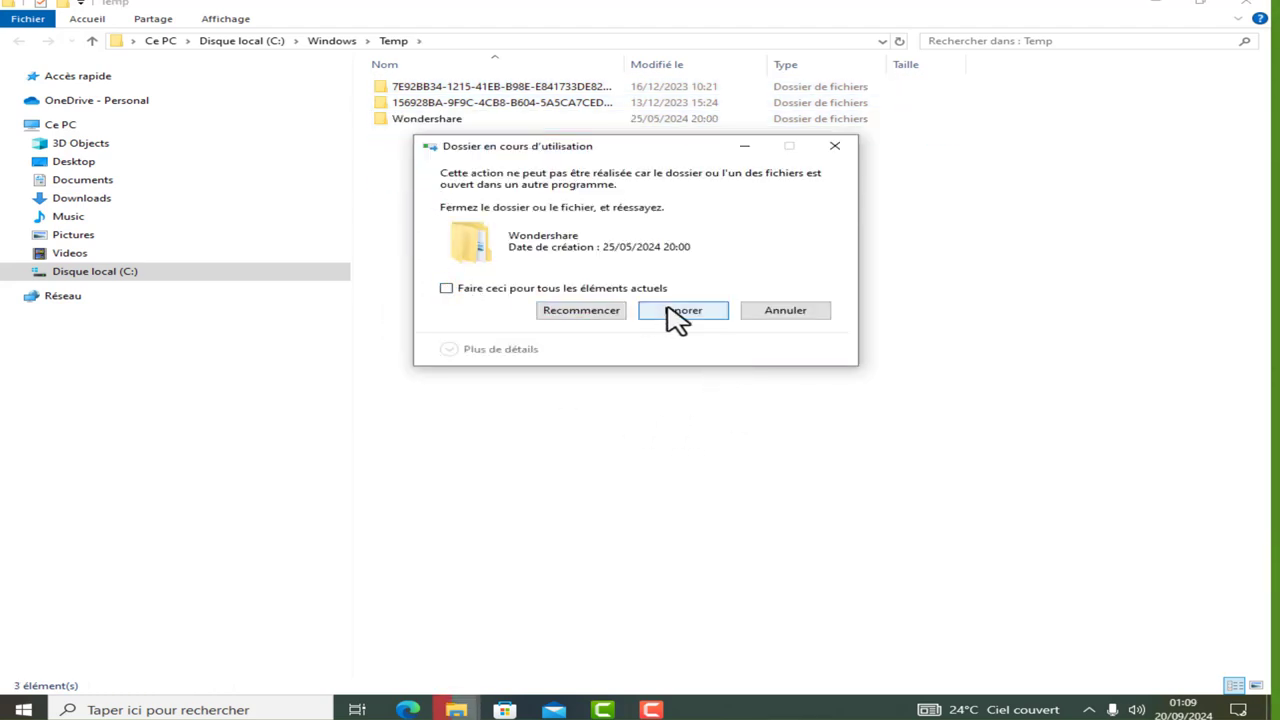
Step: Skip the in-use Wondershare folder and the access-denied folders for all current items, and close the Temp window
left_click(449, 288)
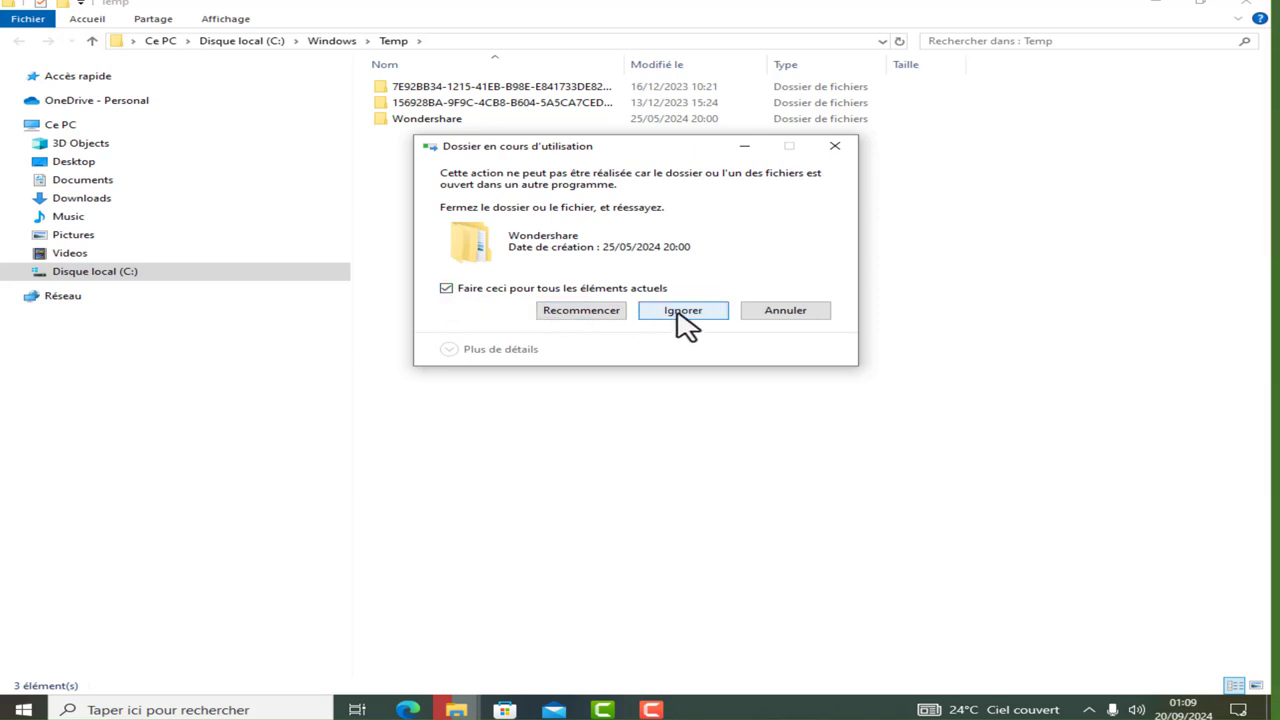
left_click(683, 312)
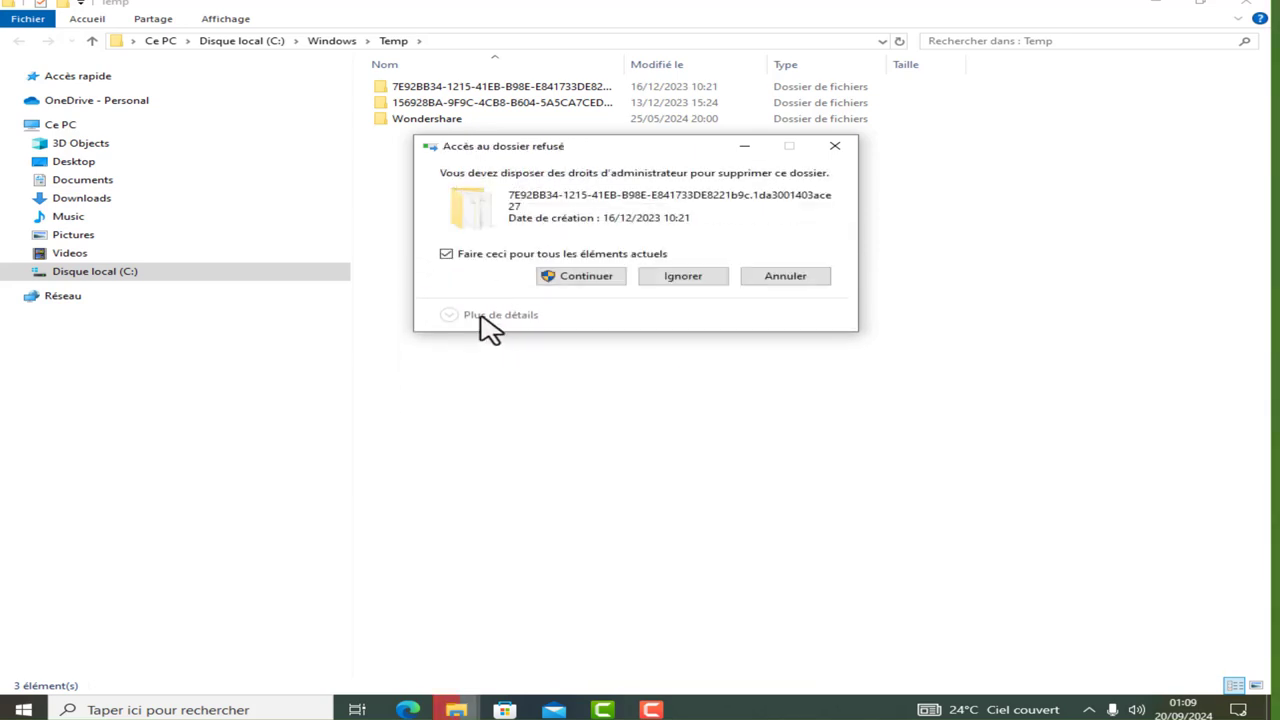
left_click(680, 281)
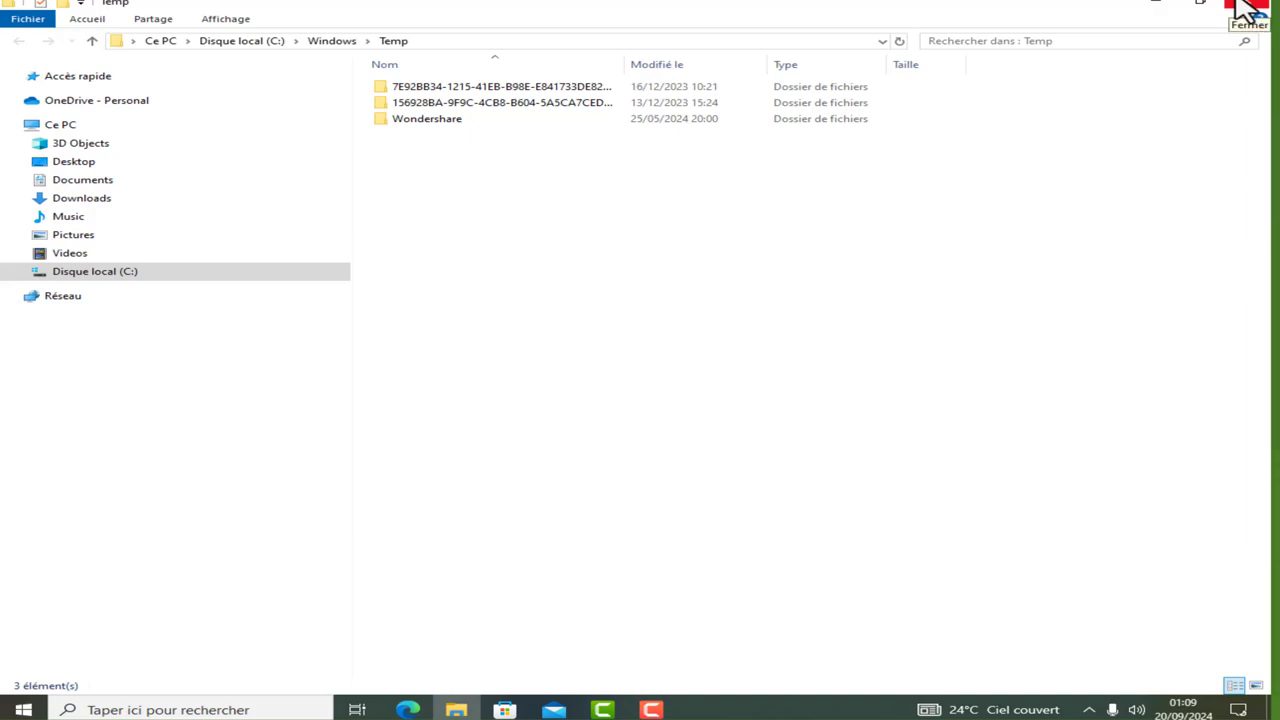
left_click(1245, 6)
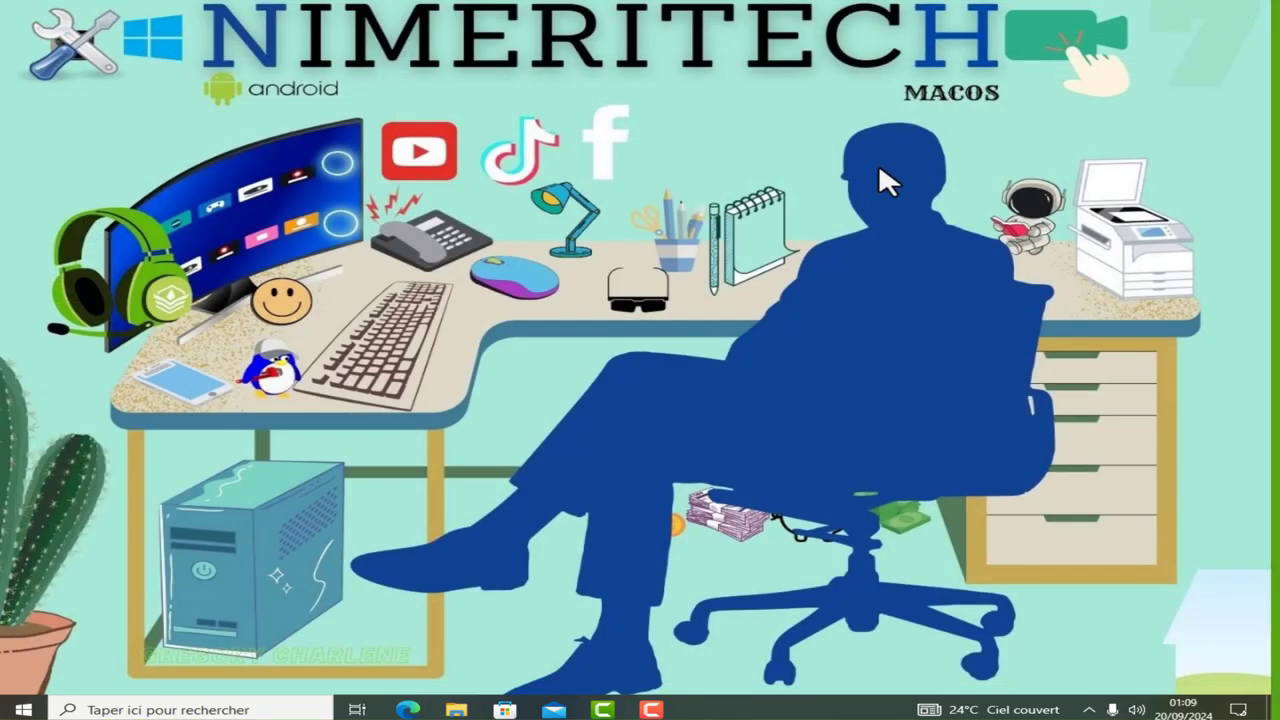
Step: Open the user's temporary files folder by running %TEMP% from the Run dialog
key("super+r")
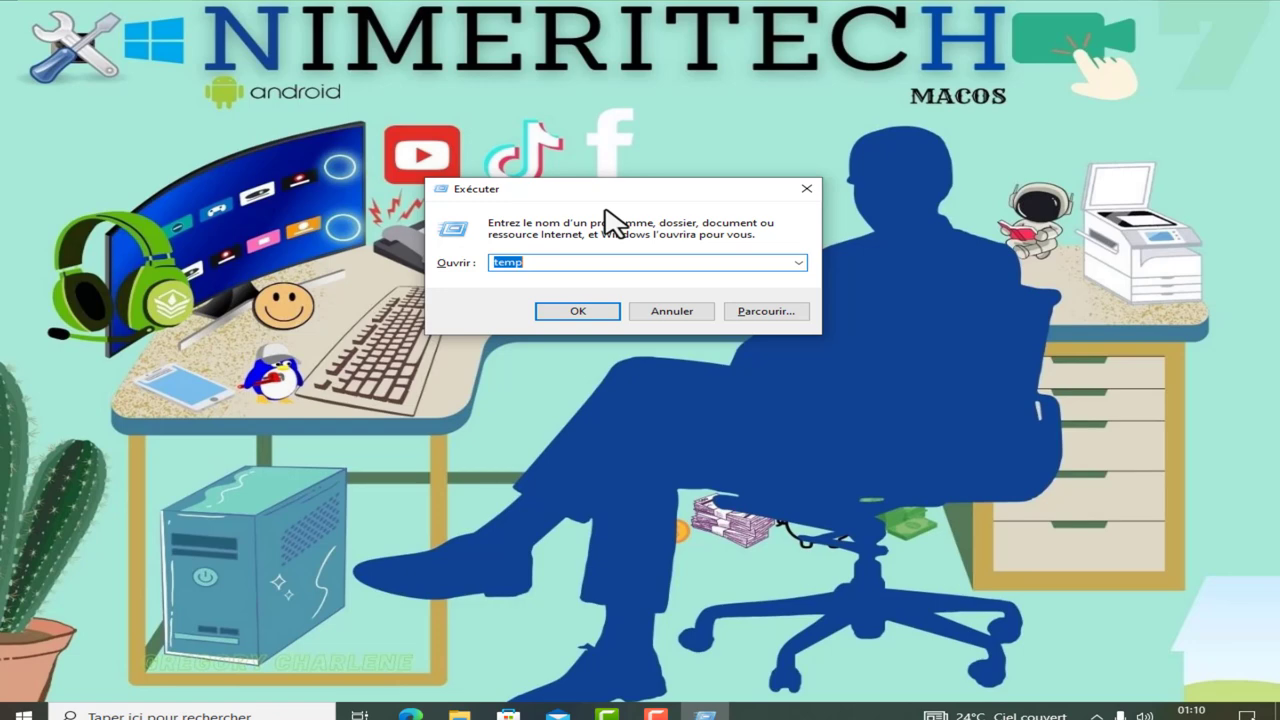
key("BackSpace")
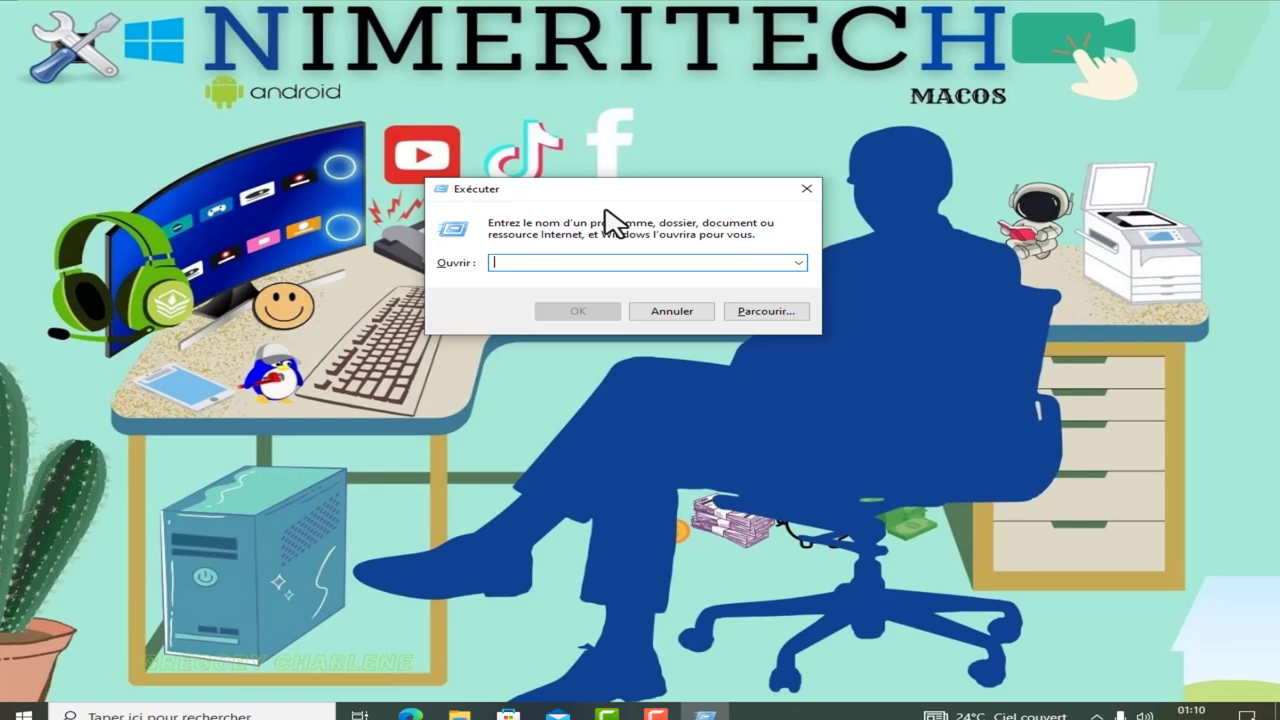
type("%TEM")
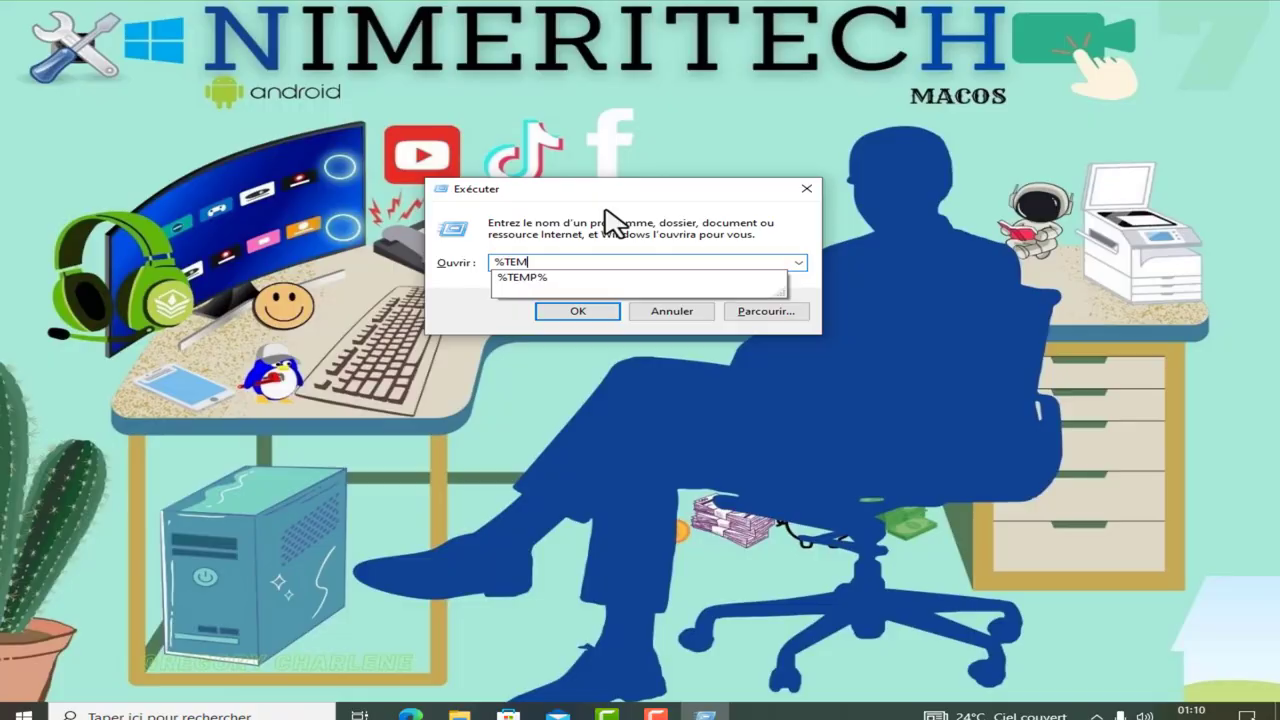
type("P")
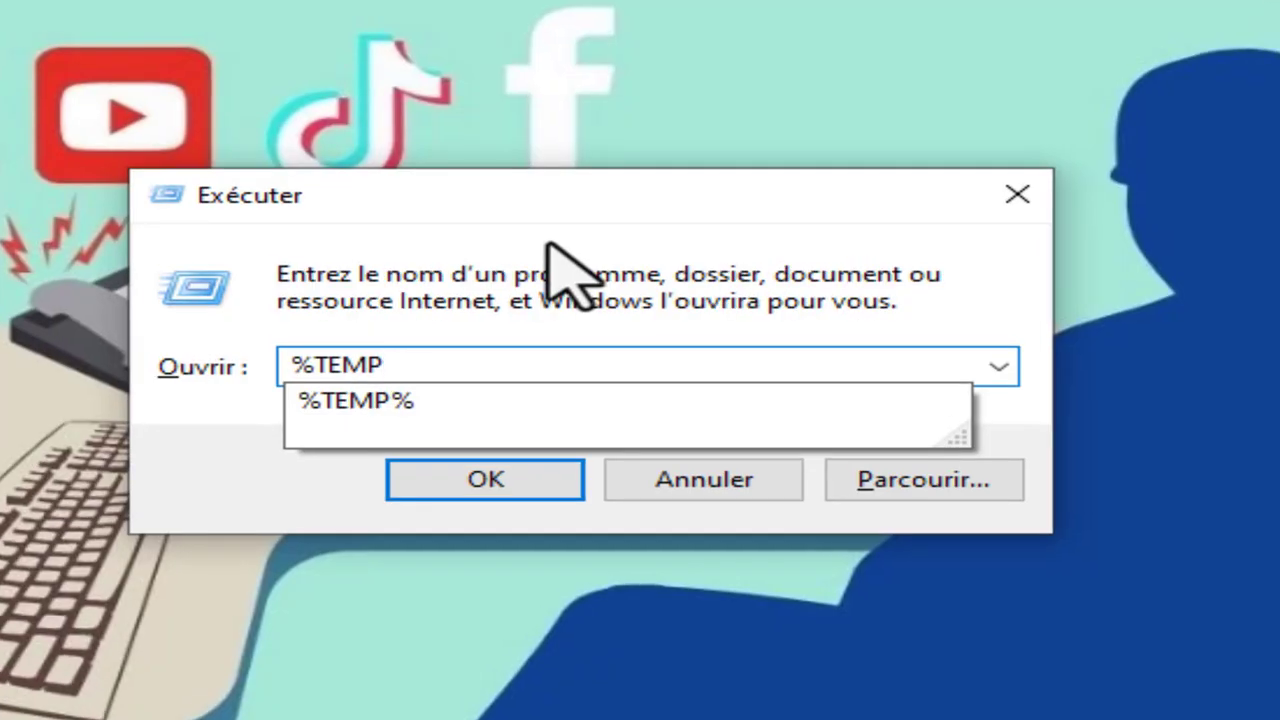
type("%")
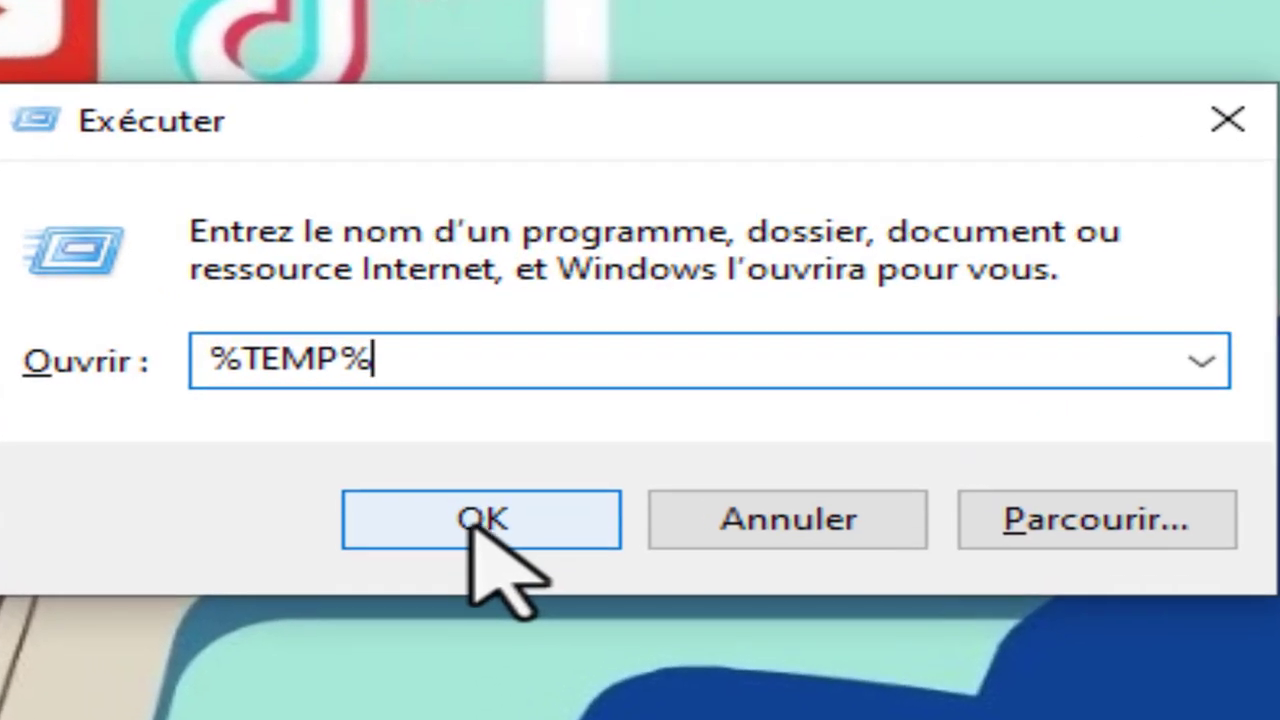
left_click(481, 479)
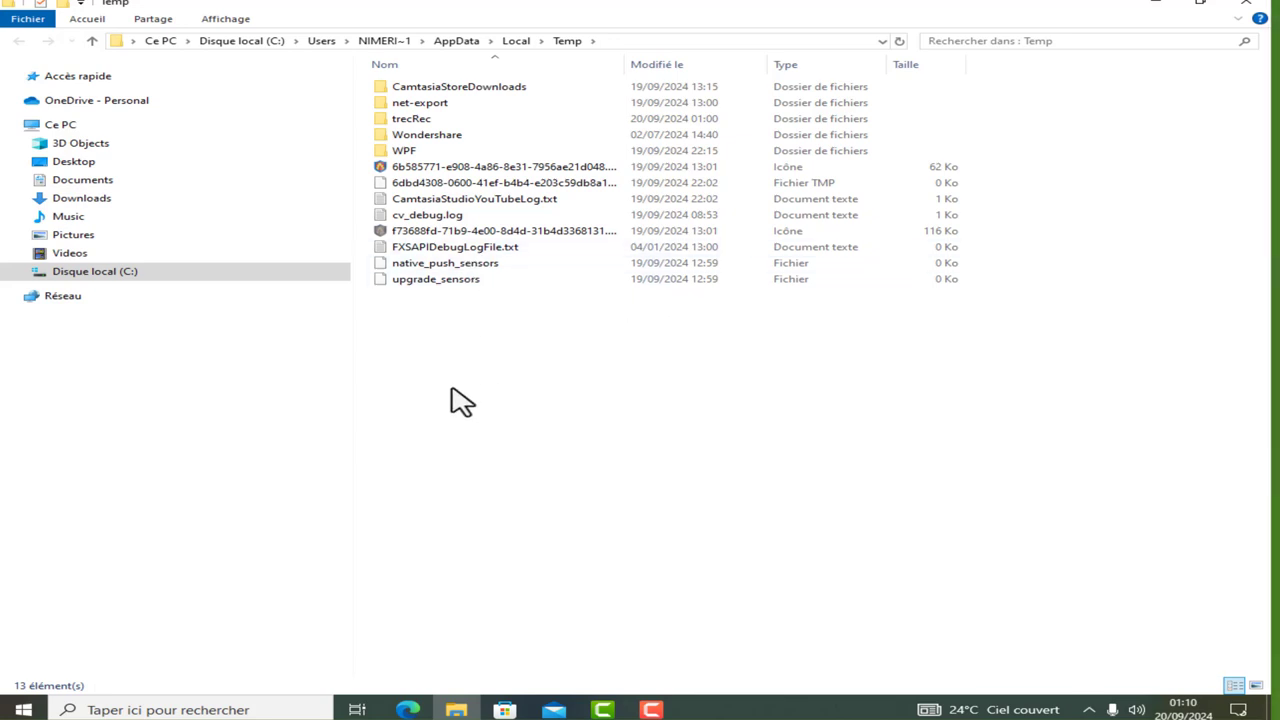
Step: Send everything in the user's Temp folder to the Recycle Bin, skipping the in-use trecRec folder and applying that choice to all current items
left_click_drag(451, 390, 437, 86)
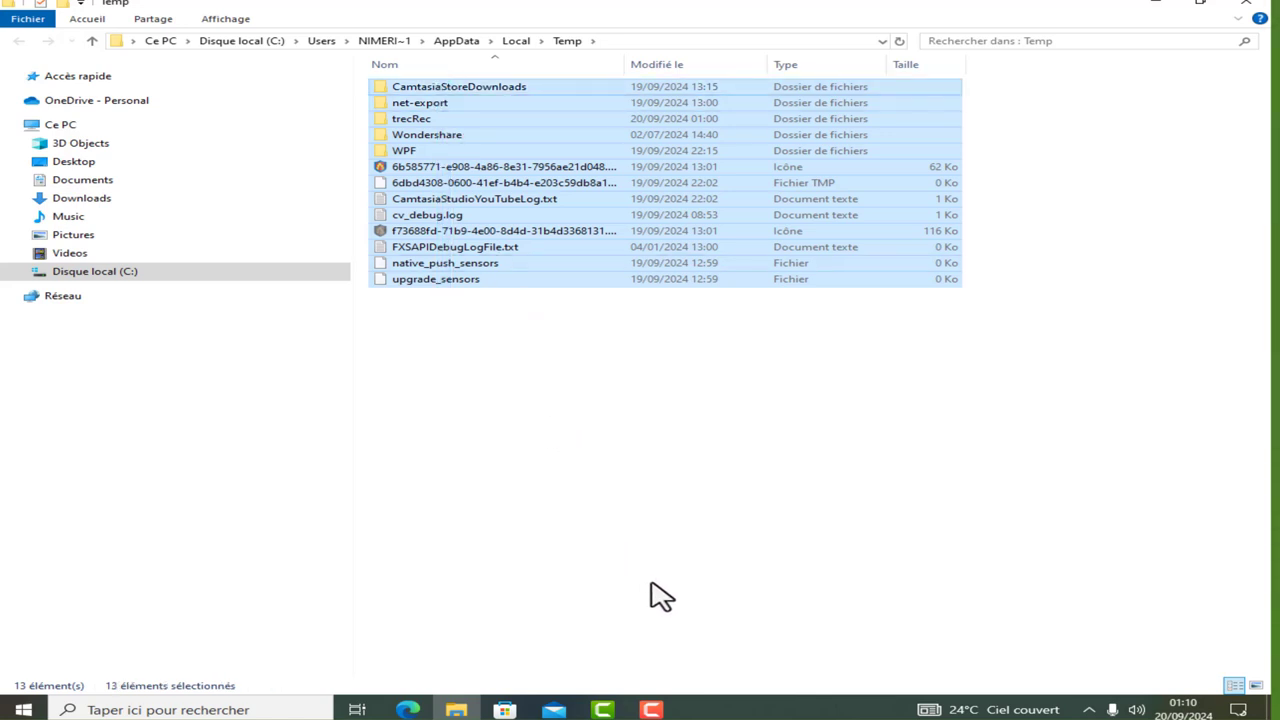
left_click(654, 540)
key("ctrl+a")
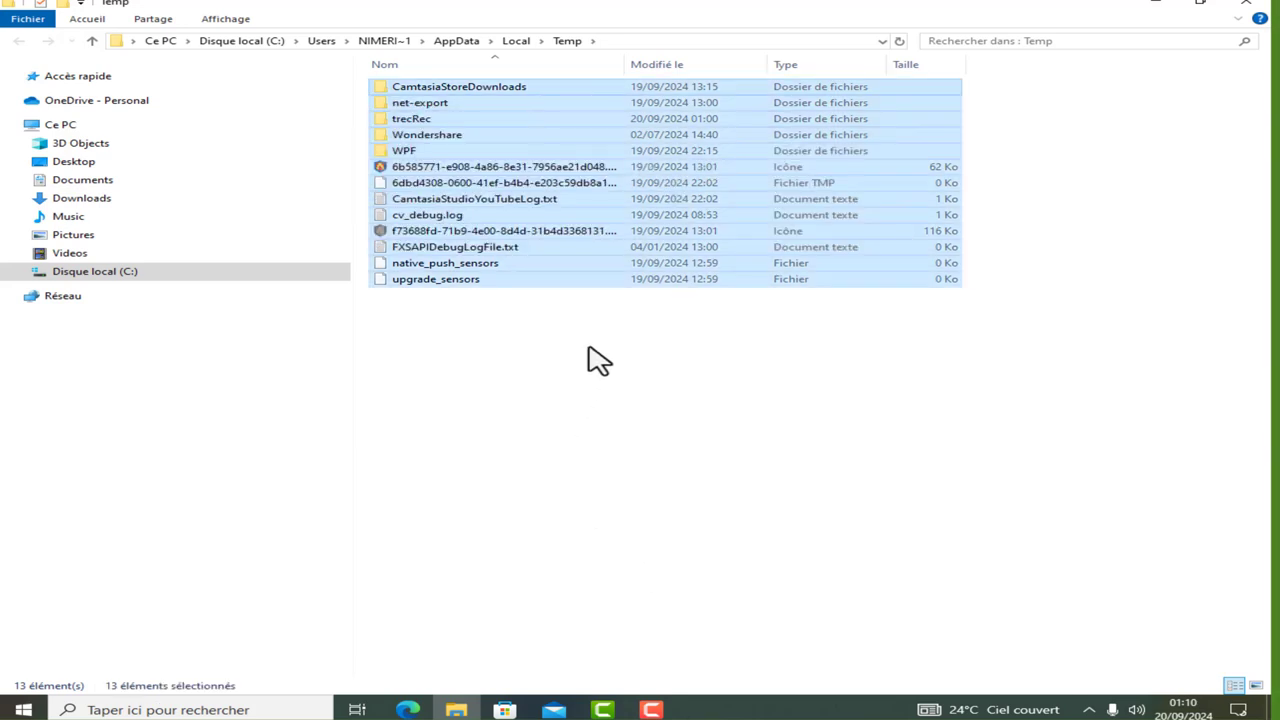
key("Delete")
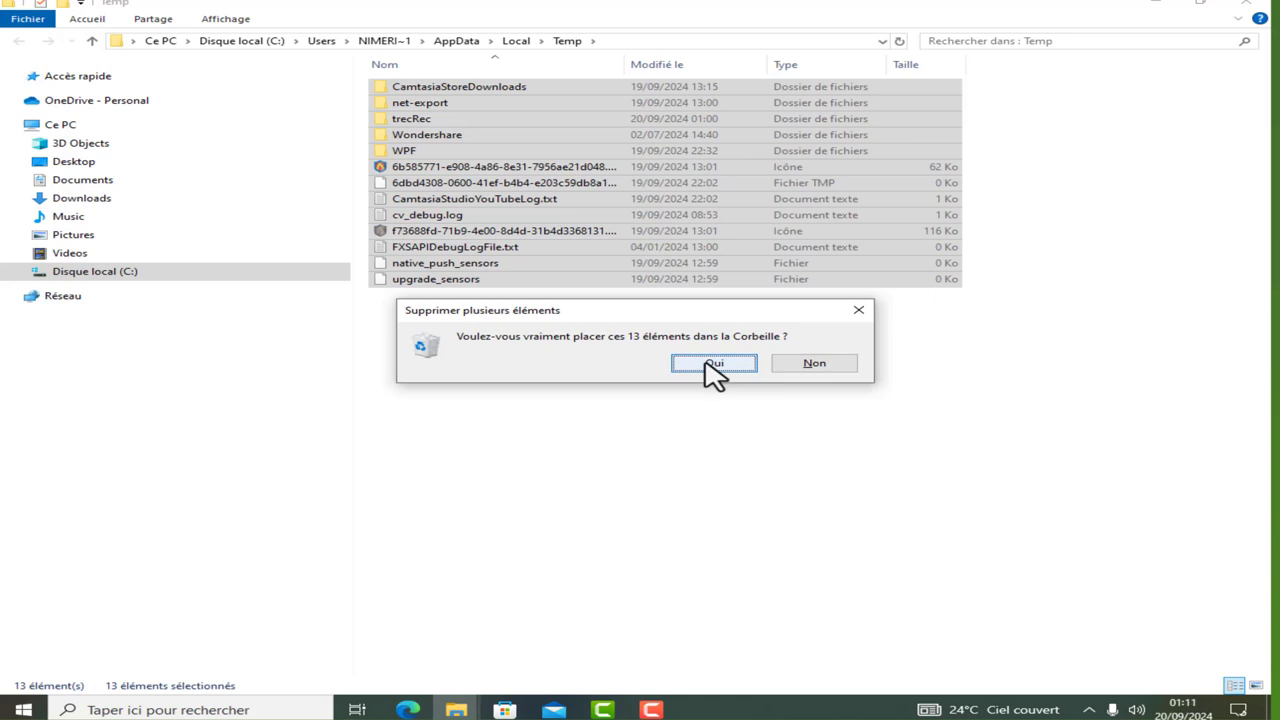
left_click(708, 364)
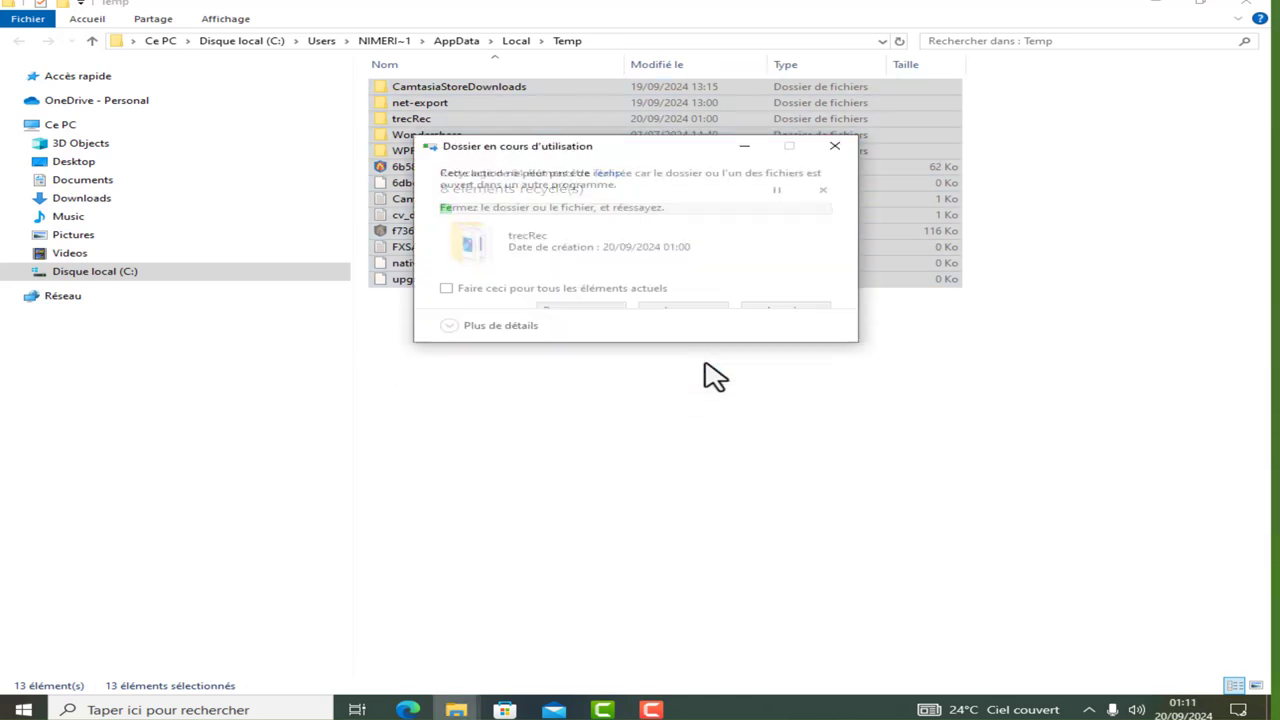
left_click(446, 289)
left_click(685, 315)
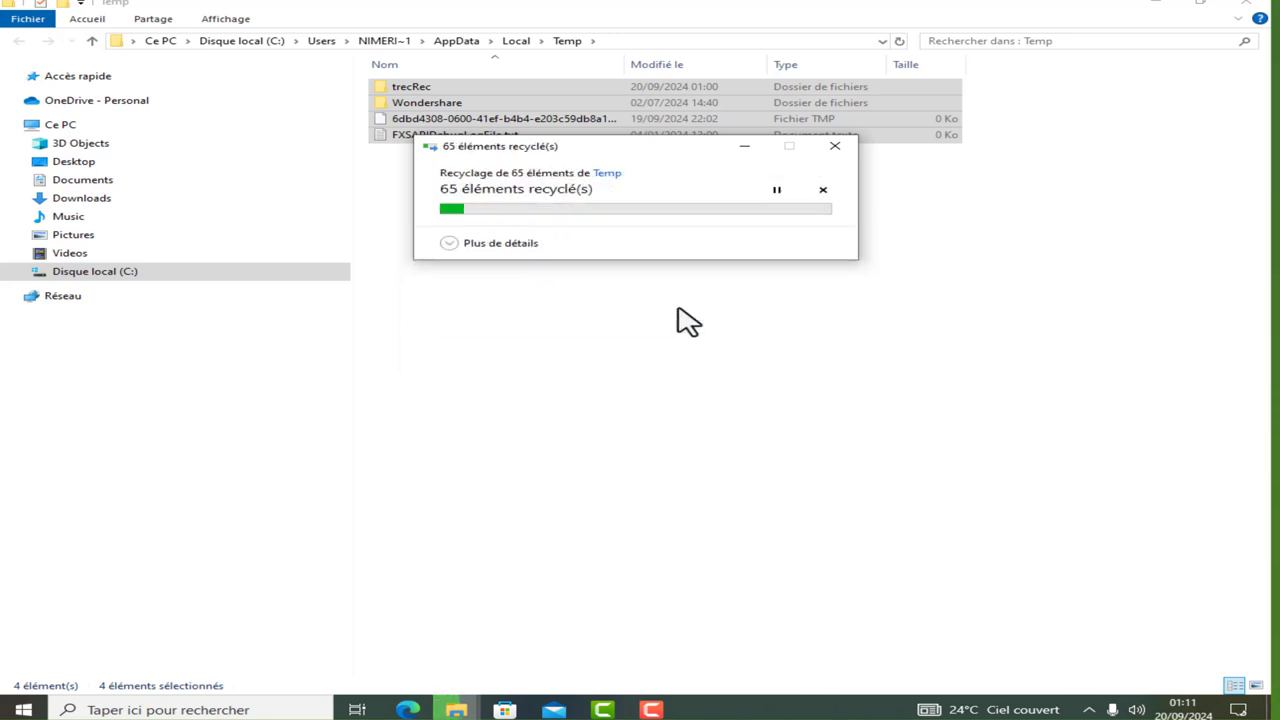